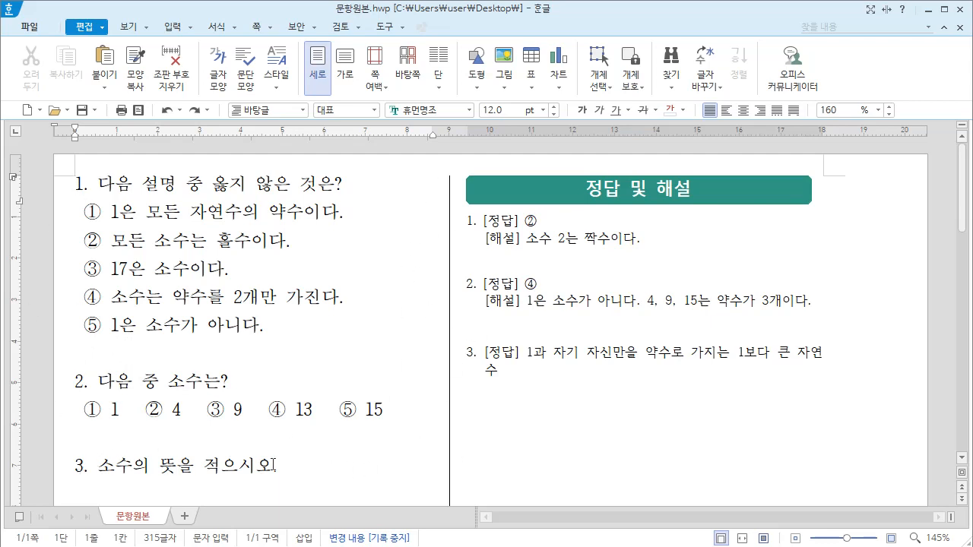
Step: Try pasting the question "다음 중 가장 작은 소수는?" with its five choices between question 1 and question 2
click(77, 355)
text(2. 다음 중 가장 작은 소수는? ① 1   ② 2   ③ 3   ④ 4   ⑤ 5)
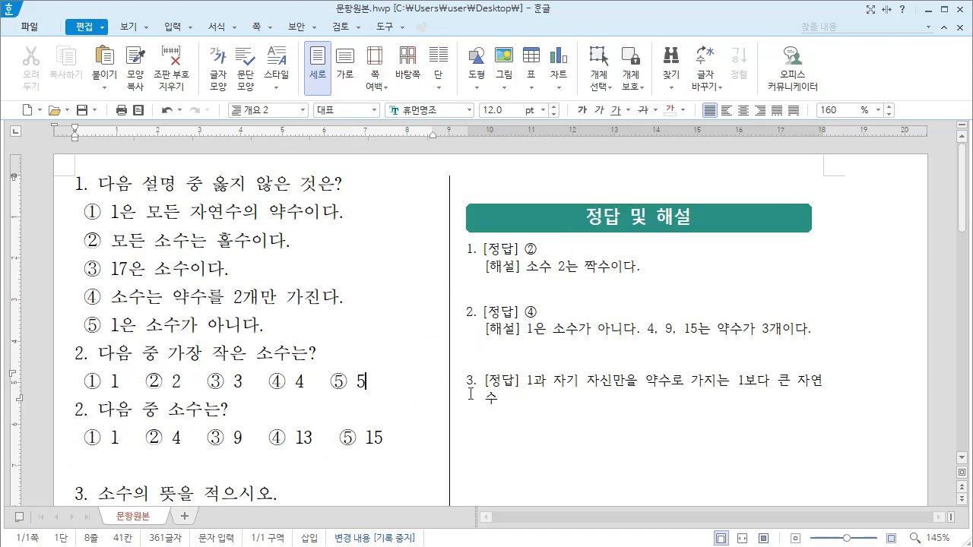
drag(366, 381, 47, 199)
key(Delete)
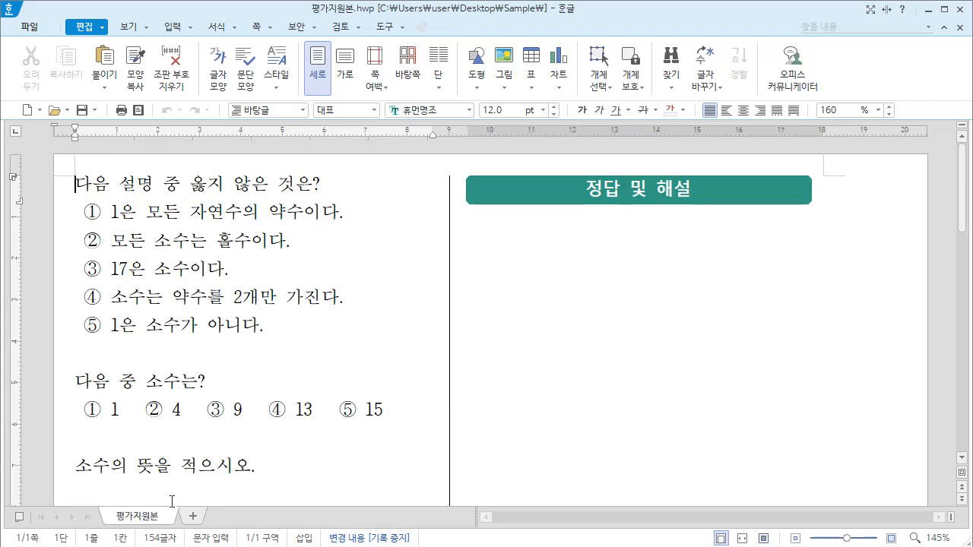
Step: In 평가지원본.hwp, apply automatic paragraph numbering to the first question, "다음 설명 중 옳지 않은 것은?"
click(156, 182)
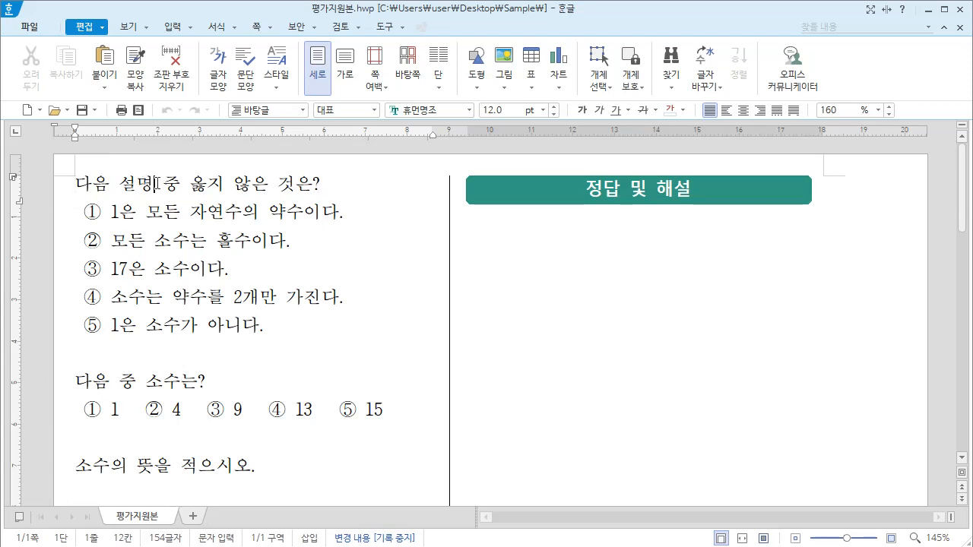
click(219, 32)
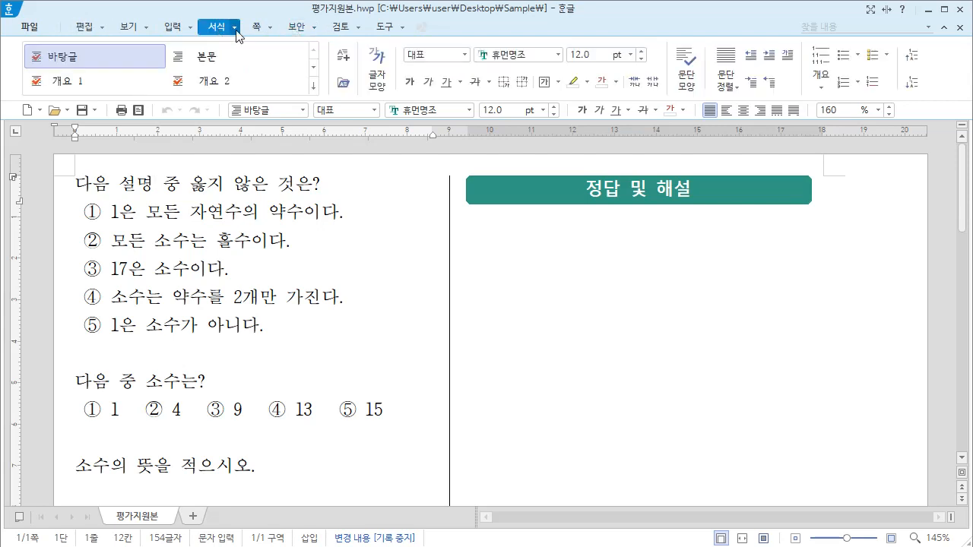
click(235, 31)
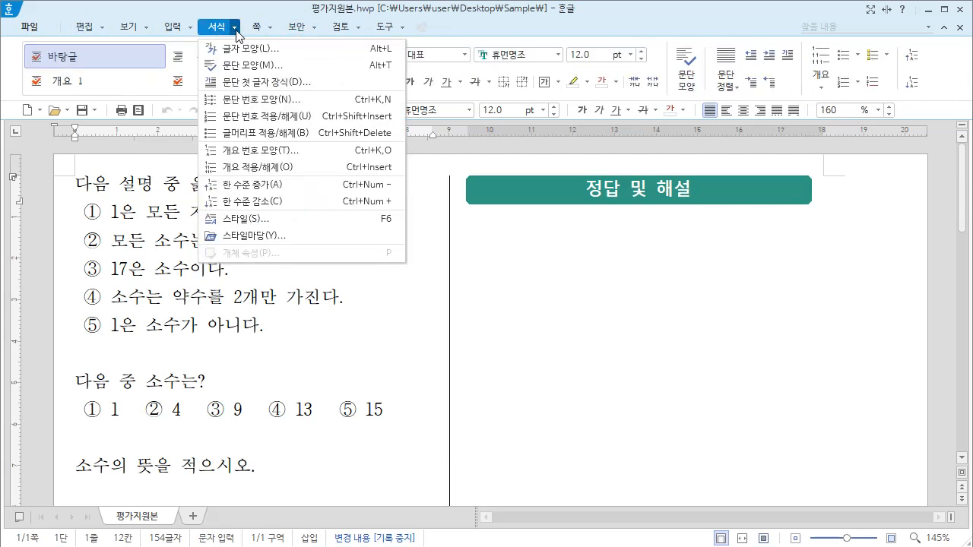
click(251, 117)
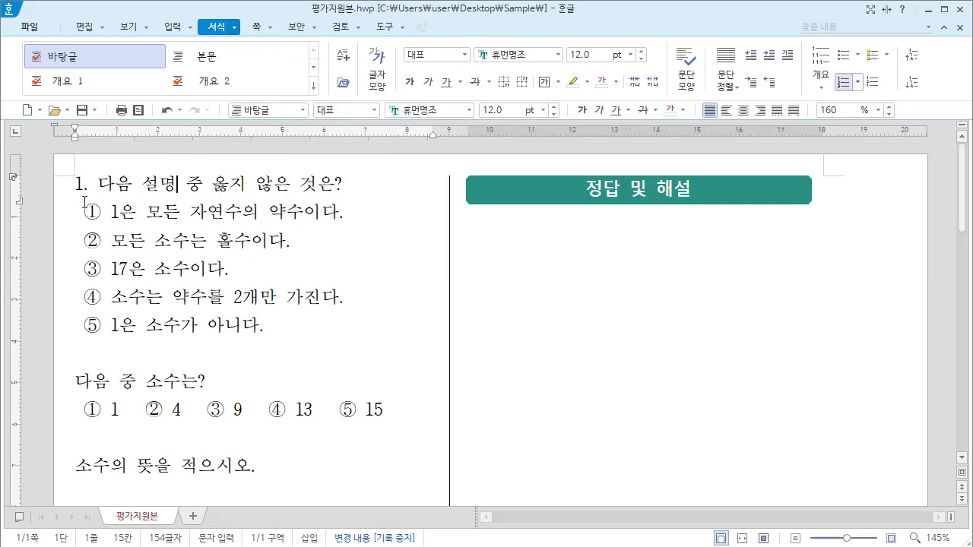
Step: Apply automatic paragraph numbering to the questions "다음 중 소수는?" and "소수의 뜻을 적으시오."
click(76, 381)
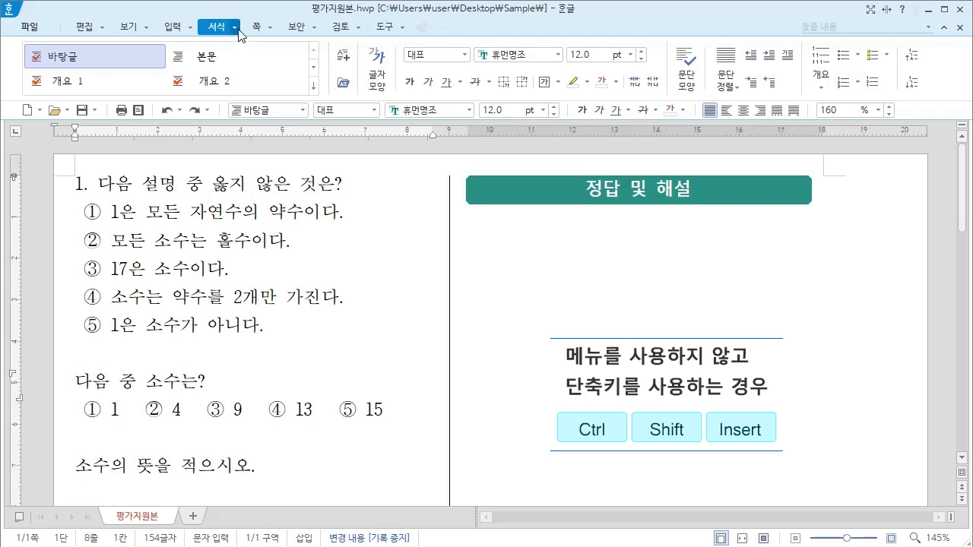
click(235, 28)
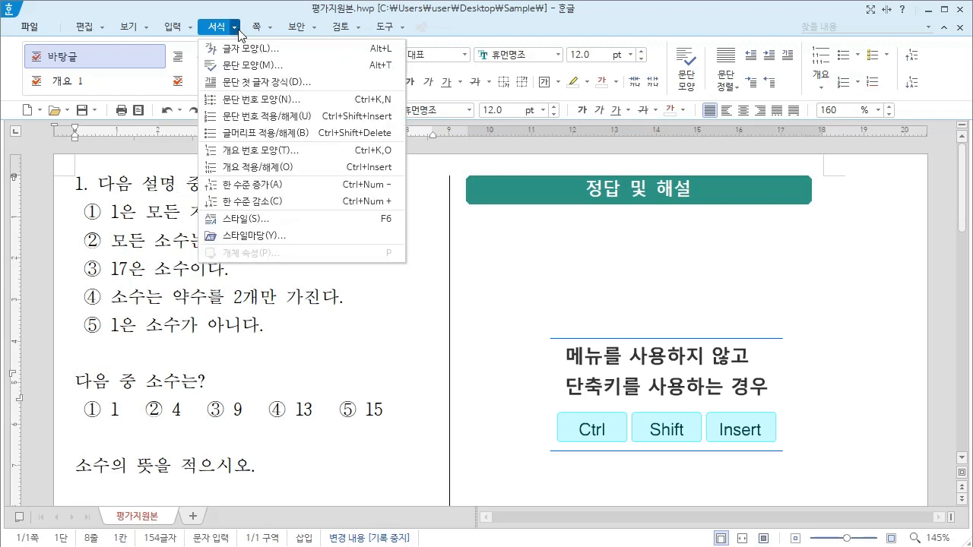
click(251, 117)
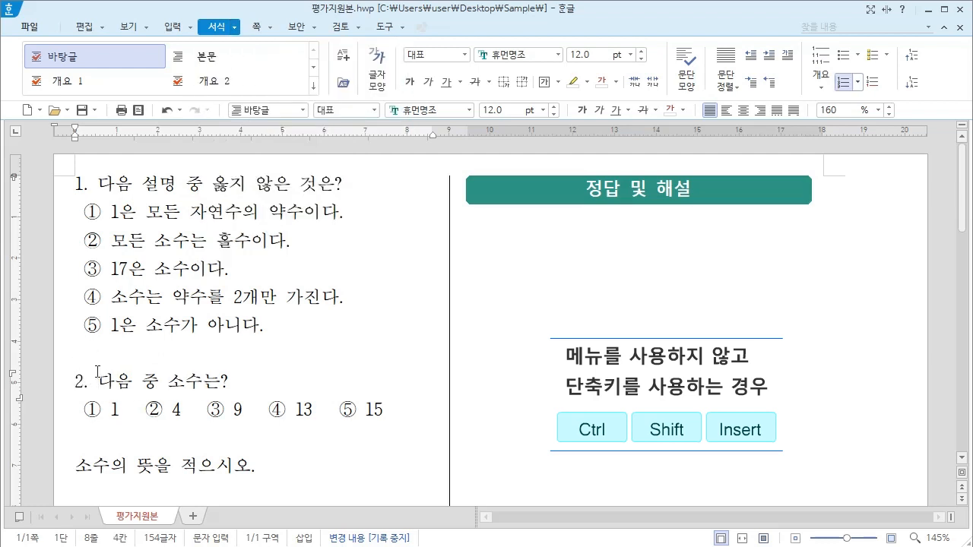
click(79, 465)
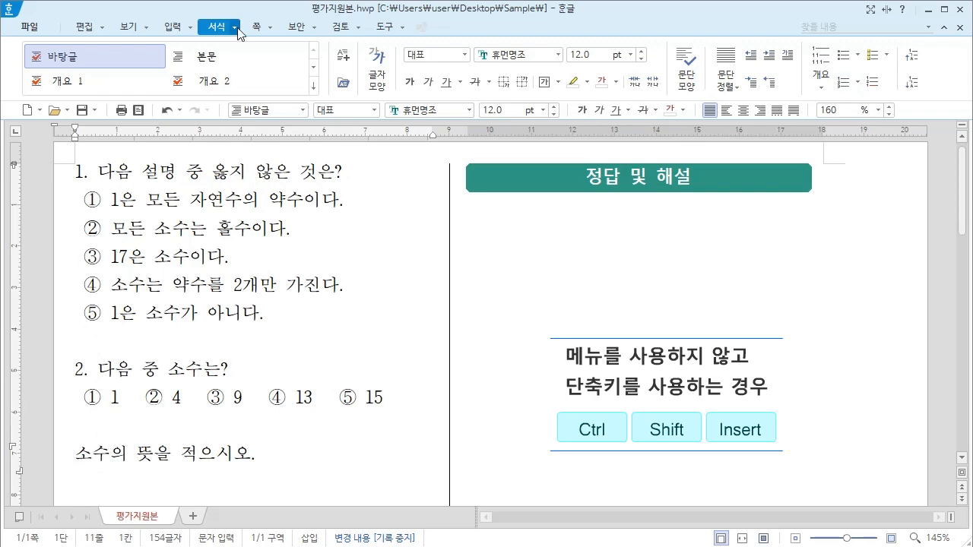
click(237, 29)
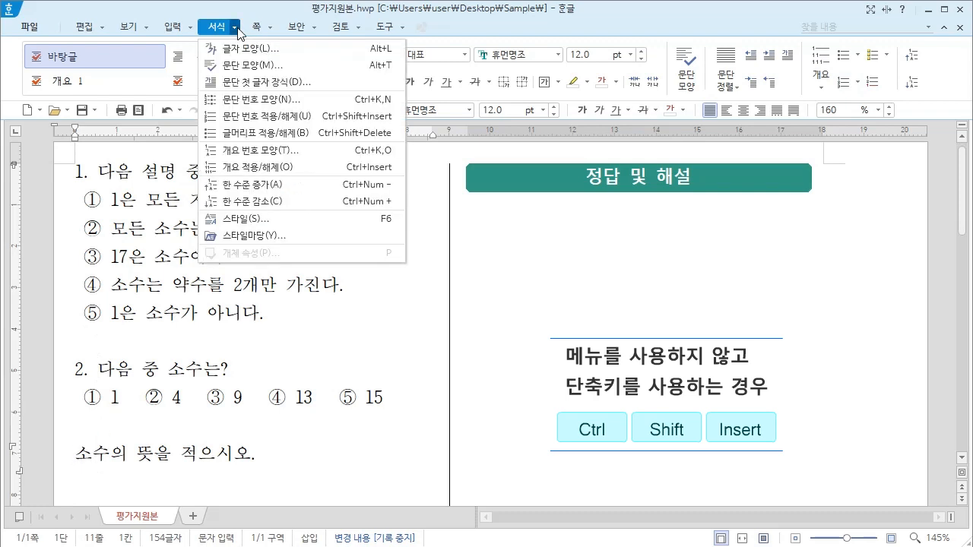
click(253, 116)
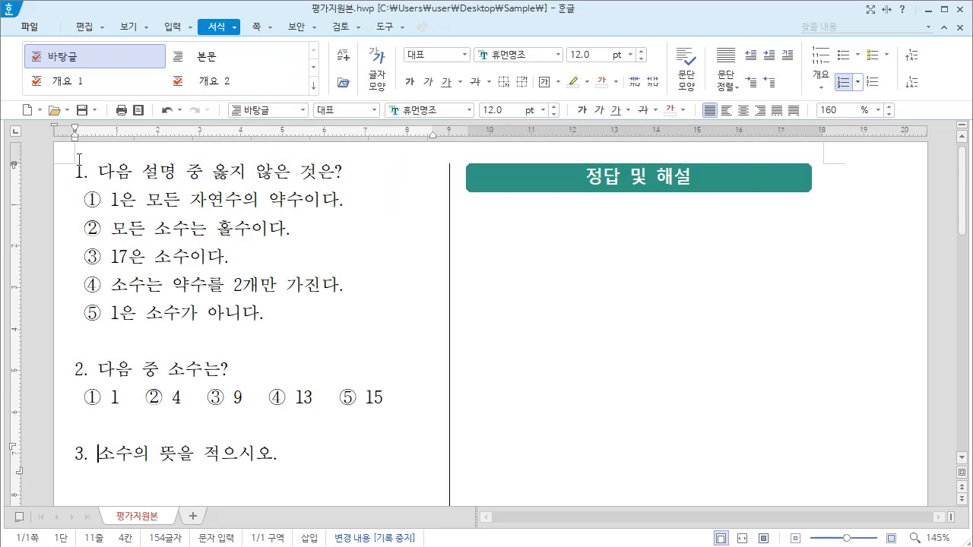
Step: Remove the paragraph numbering from the first question and apply it again
click(134, 171)
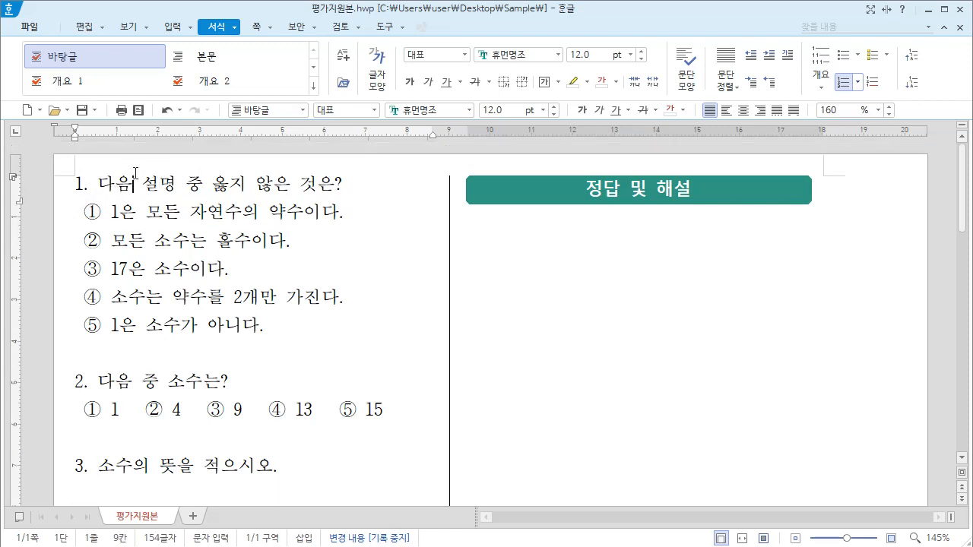
click(236, 31)
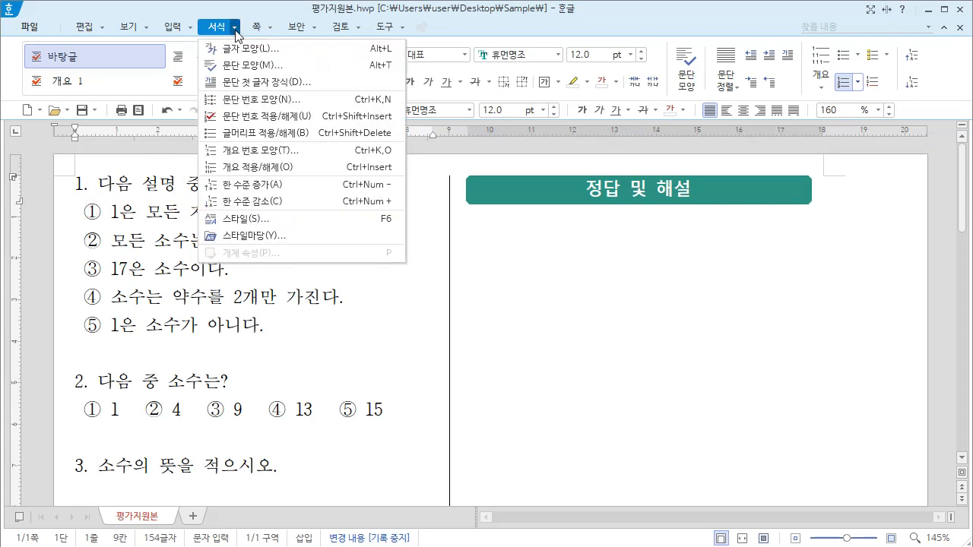
click(256, 120)
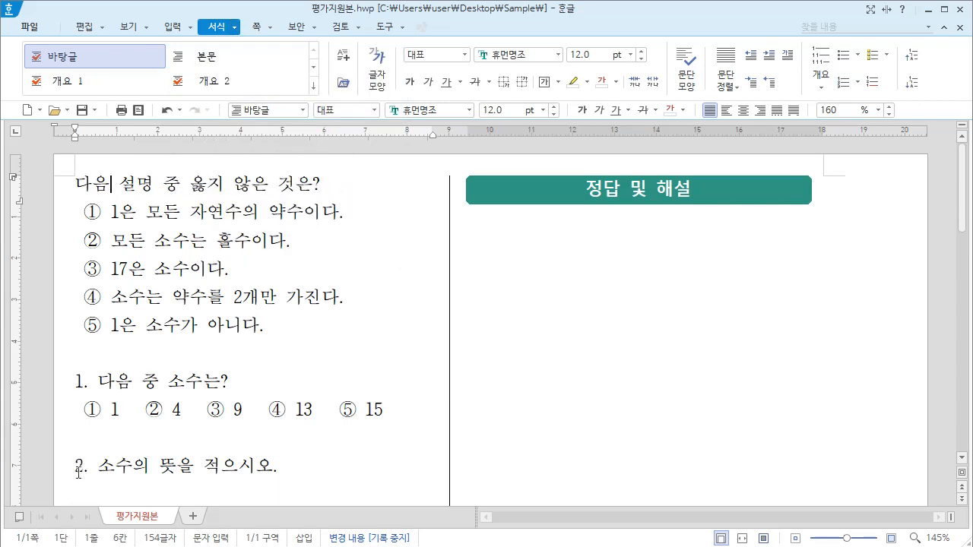
click(236, 28)
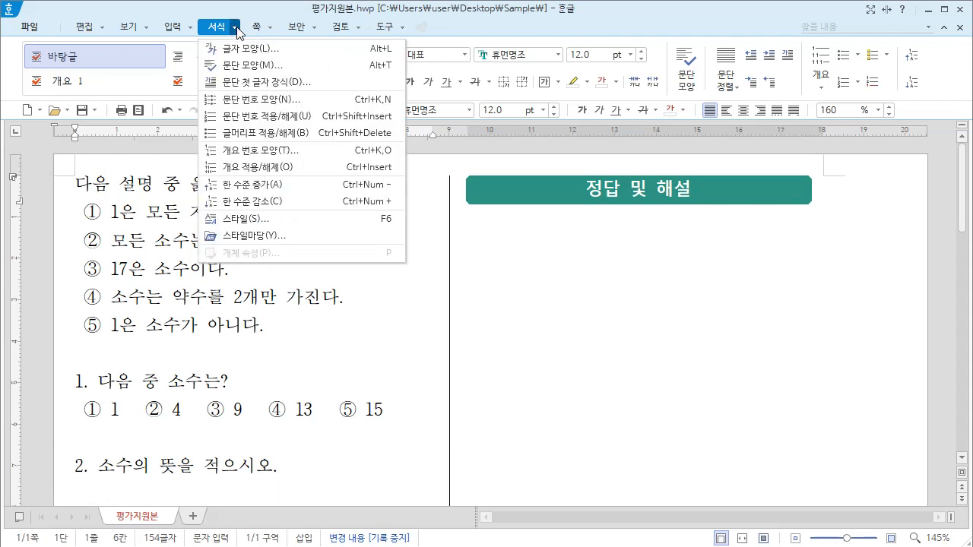
click(241, 118)
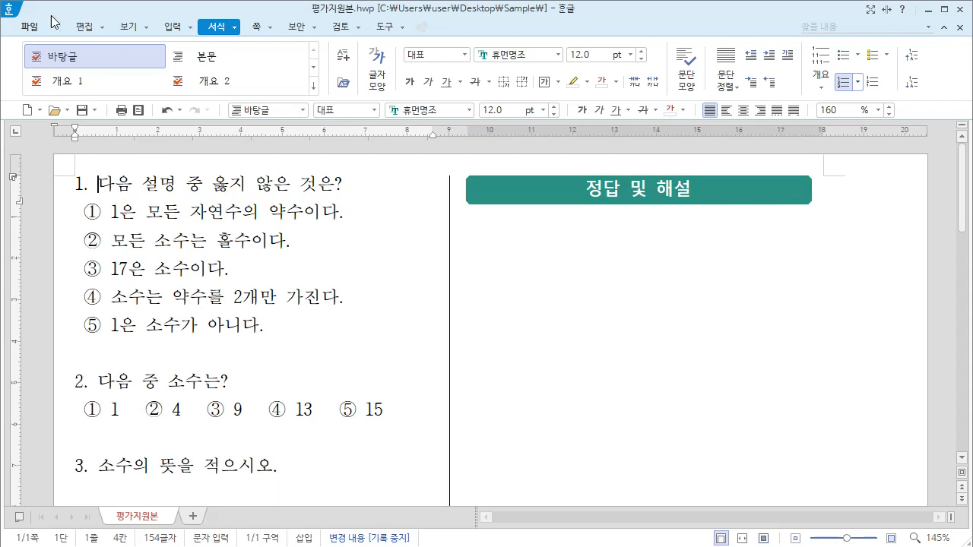
Step: Insert a footnote at the end of the first question and paste "[정답] ② [해설] 소수 2는 짝수이다." into it
click(179, 30)
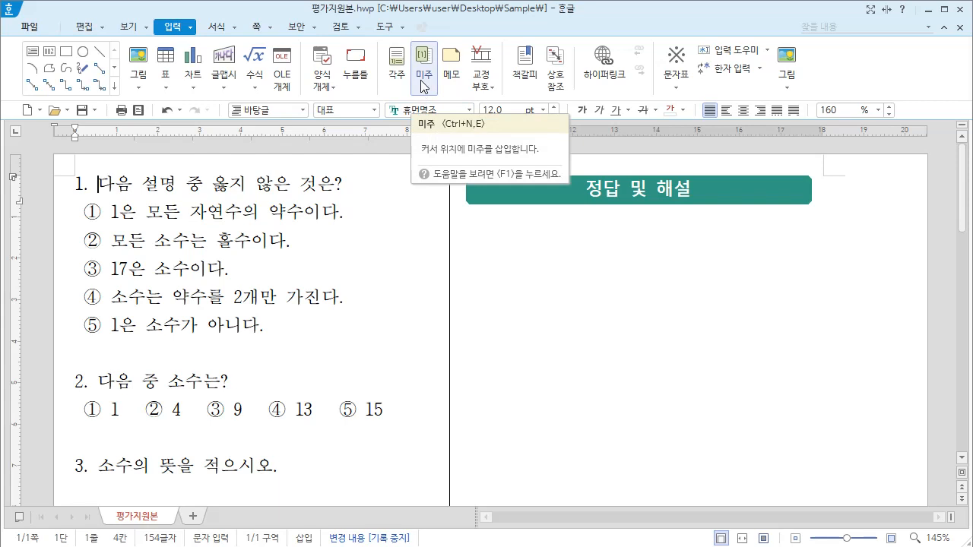
click(344, 183)
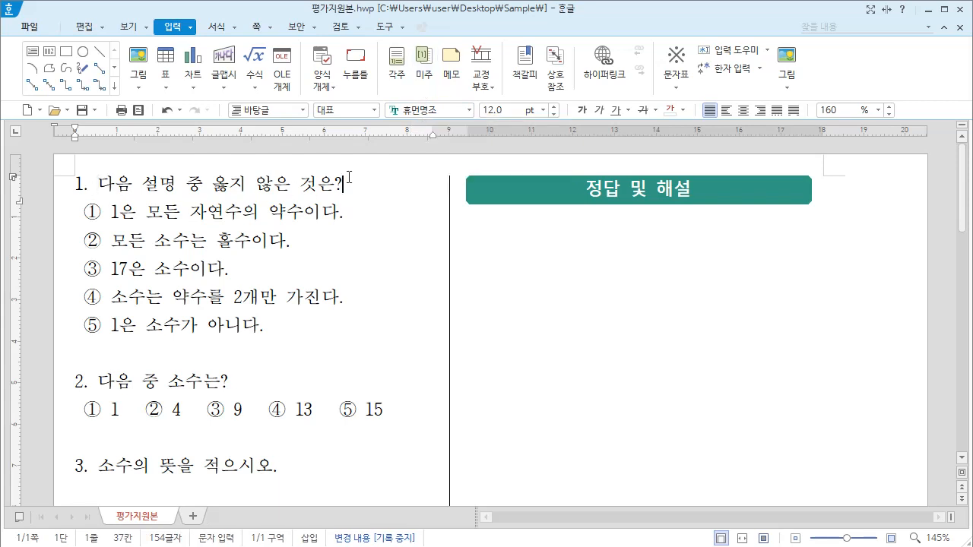
click(397, 68)
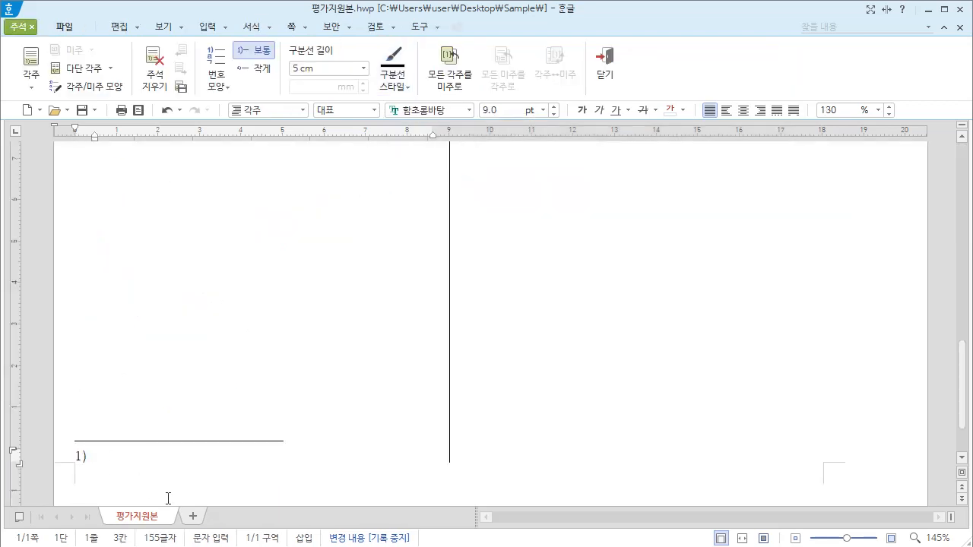
text([정답] ② [해설] 소수 2는 짝수이다.)
scroll(364, 209, up, 10)
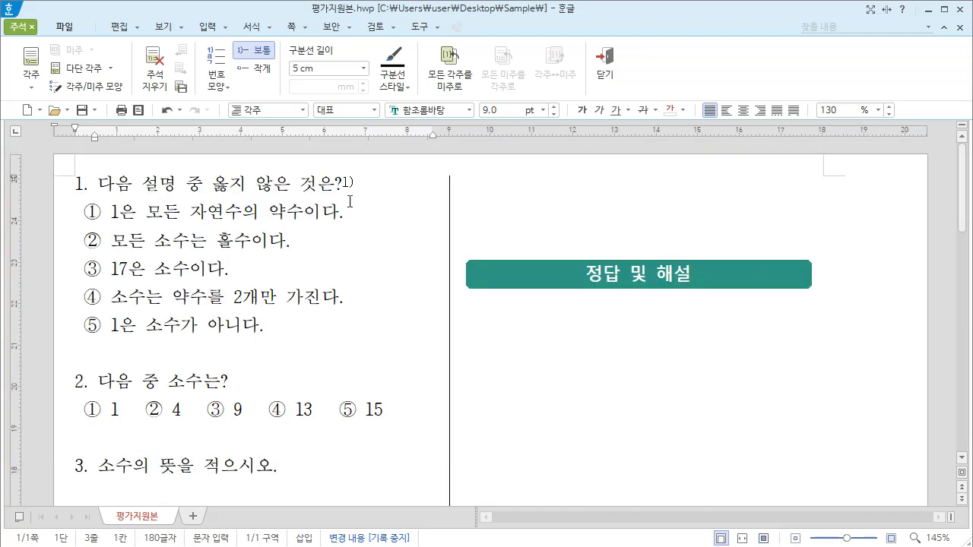
scroll(330, 229, down, 10)
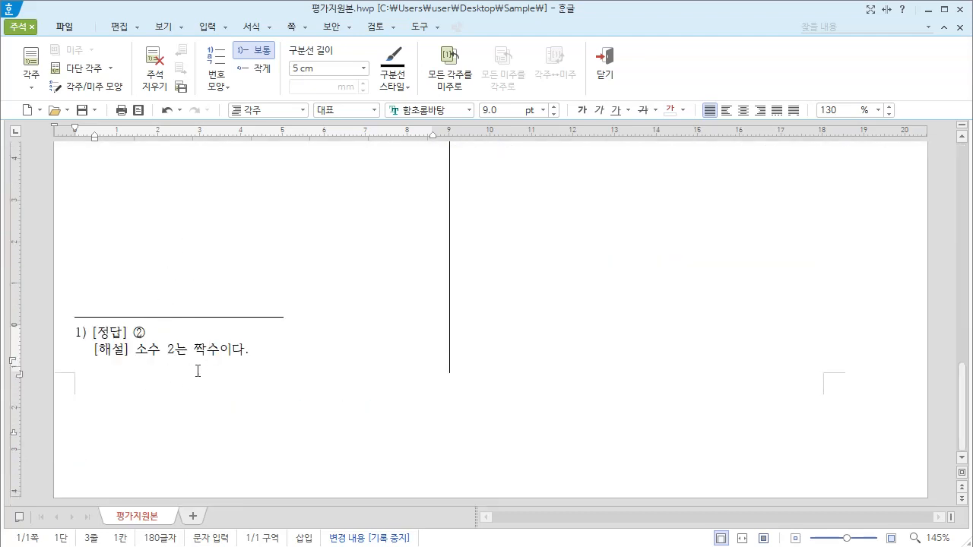
key(shift+Escape)
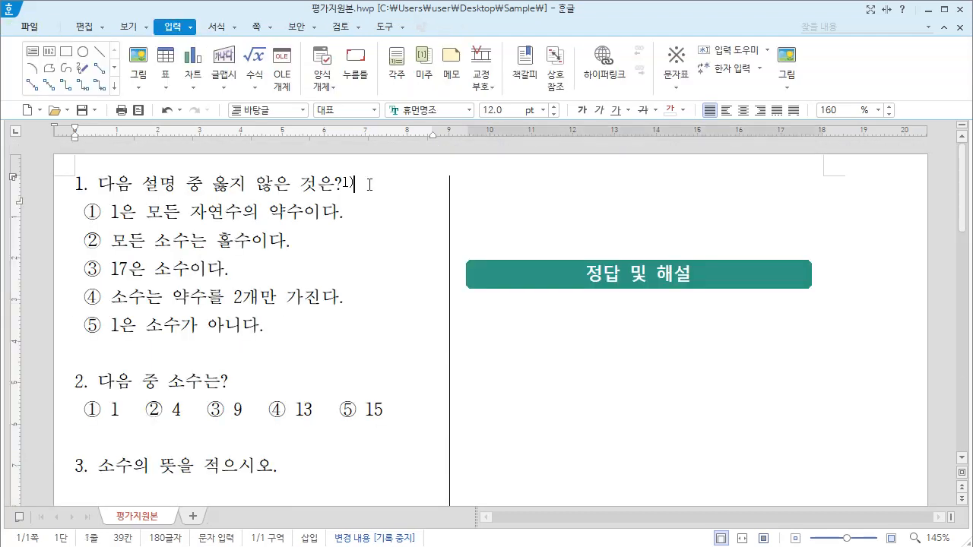
Step: Insert an endnote at the end of the first question and paste "[정답] ② [해설] 소수 2는 짝수이다." into it
click(424, 70)
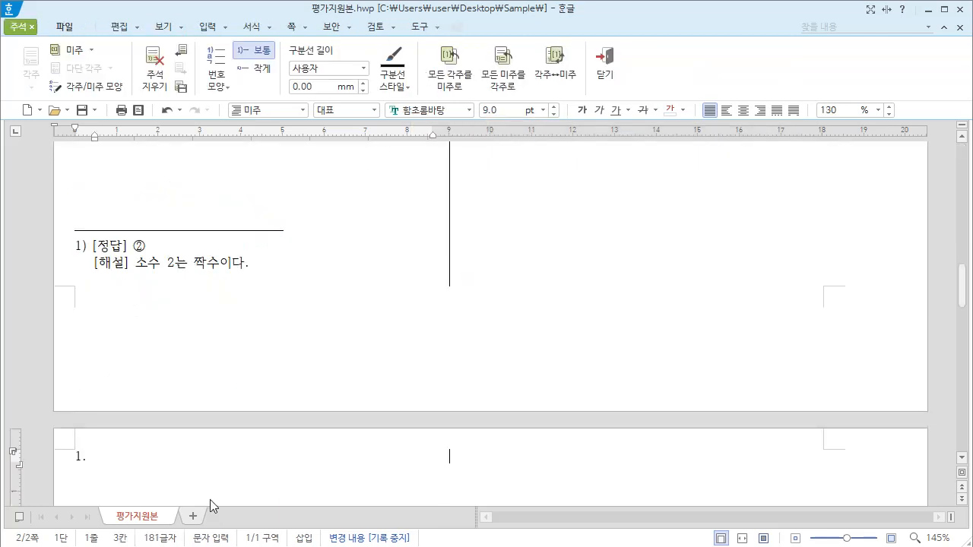
text([정답] ② [해설] 소수 2는 짝수이다.)
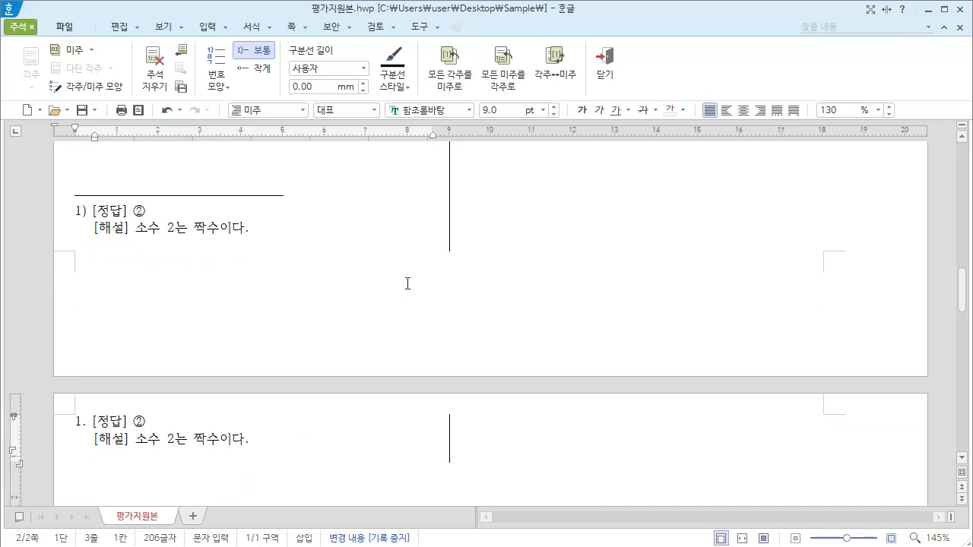
scroll(235, 434, down, 1)
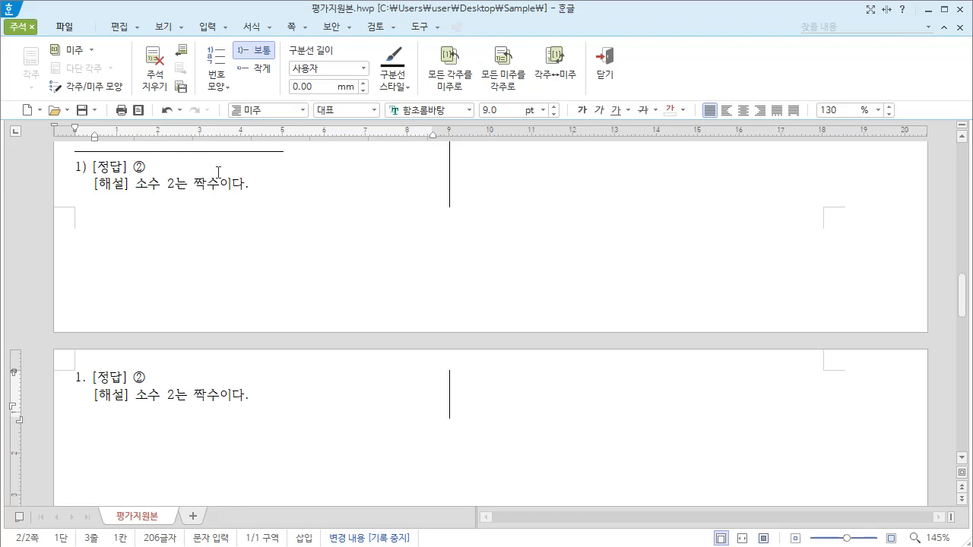
scroll(236, 305, up, 10)
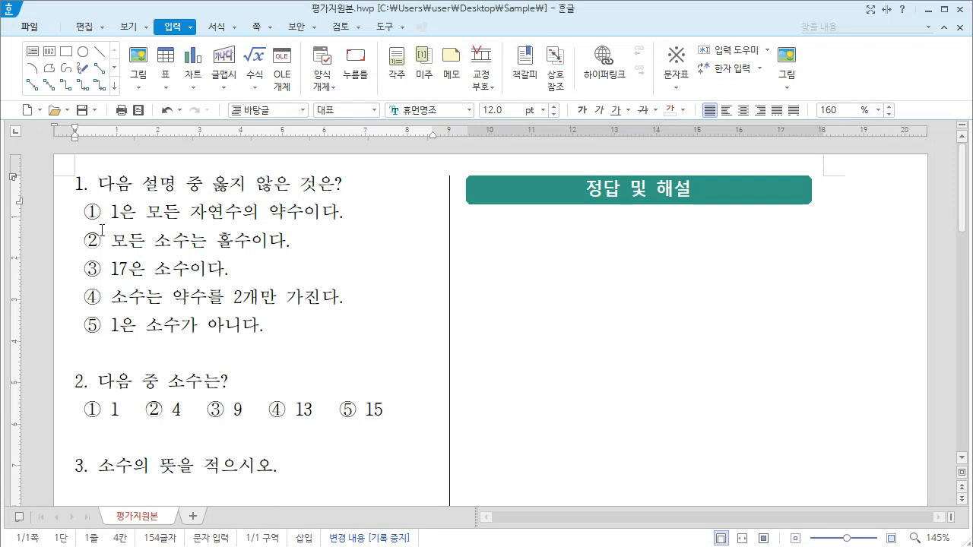
Step: Set the endnote numbering format to 1,2,3 with a period as the trailing decoration character
click(195, 29)
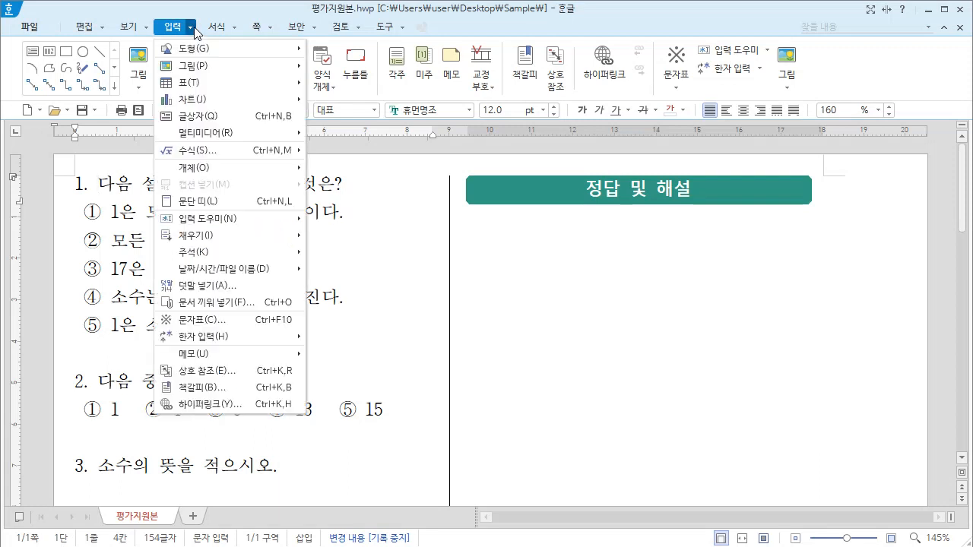
mouse_move(228, 251)
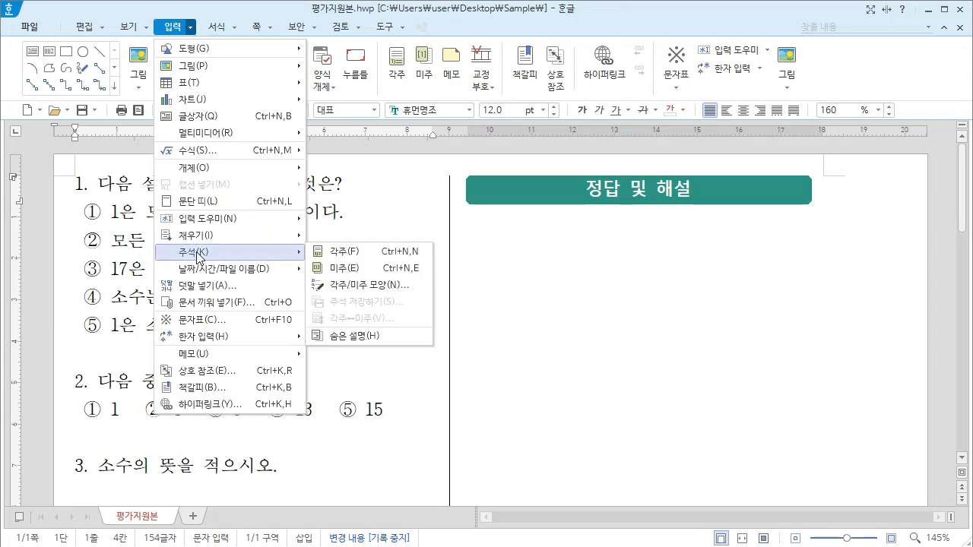
click(364, 292)
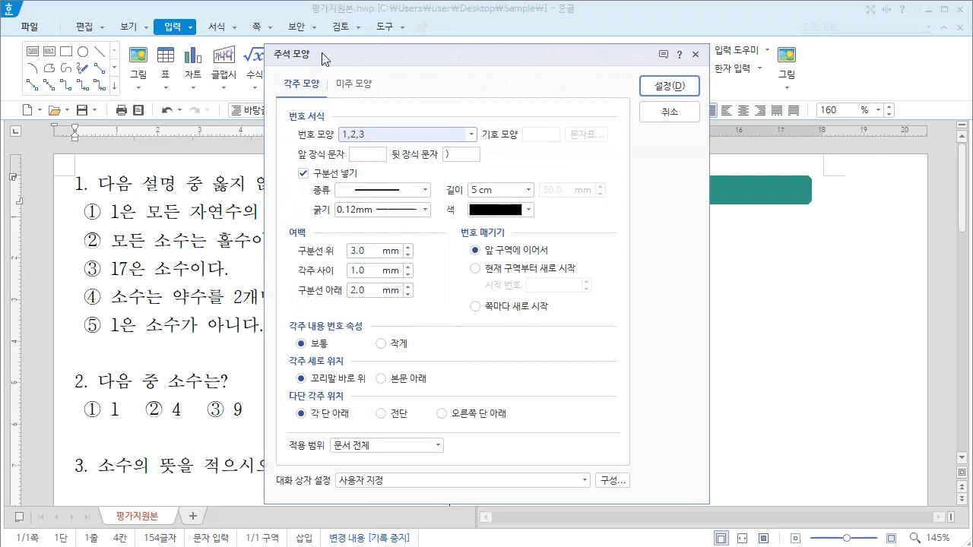
click(359, 89)
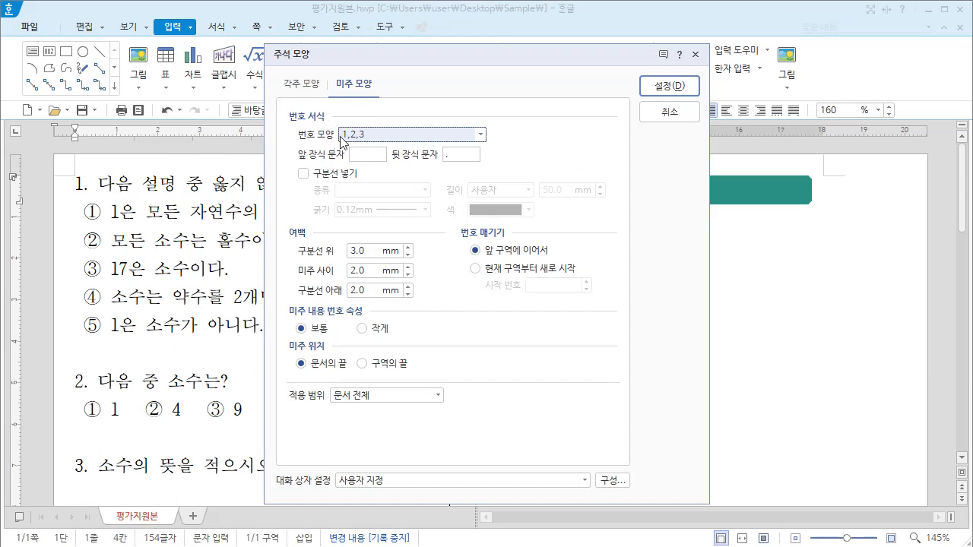
click(475, 137)
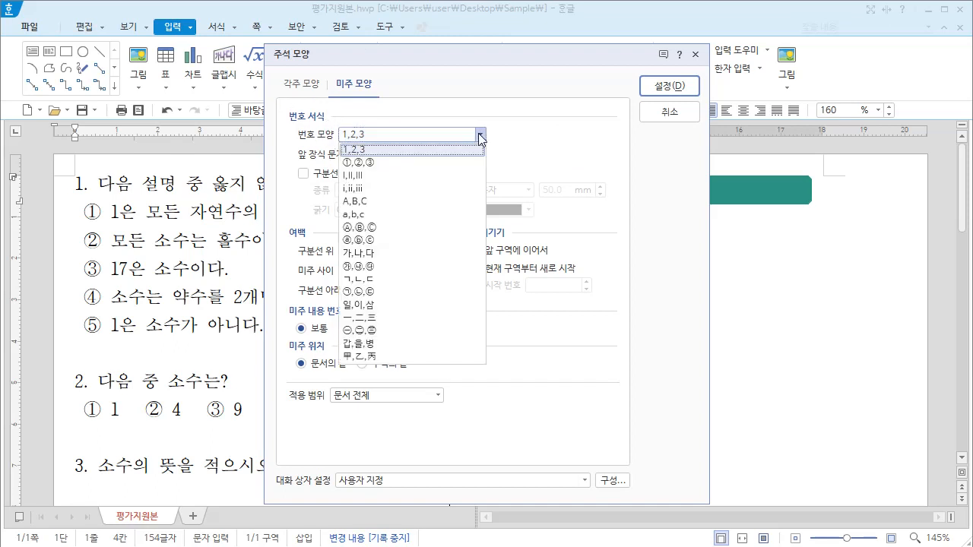
click(353, 150)
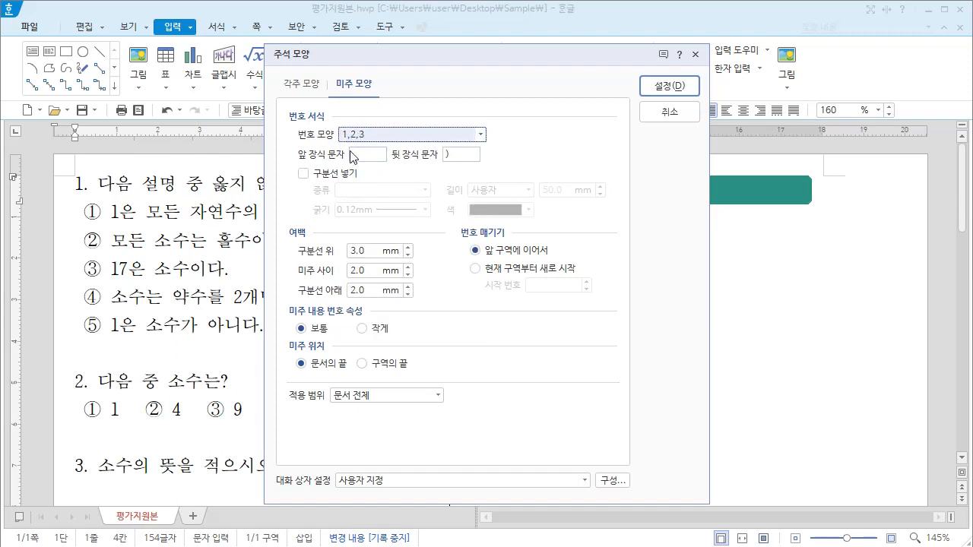
click(455, 155)
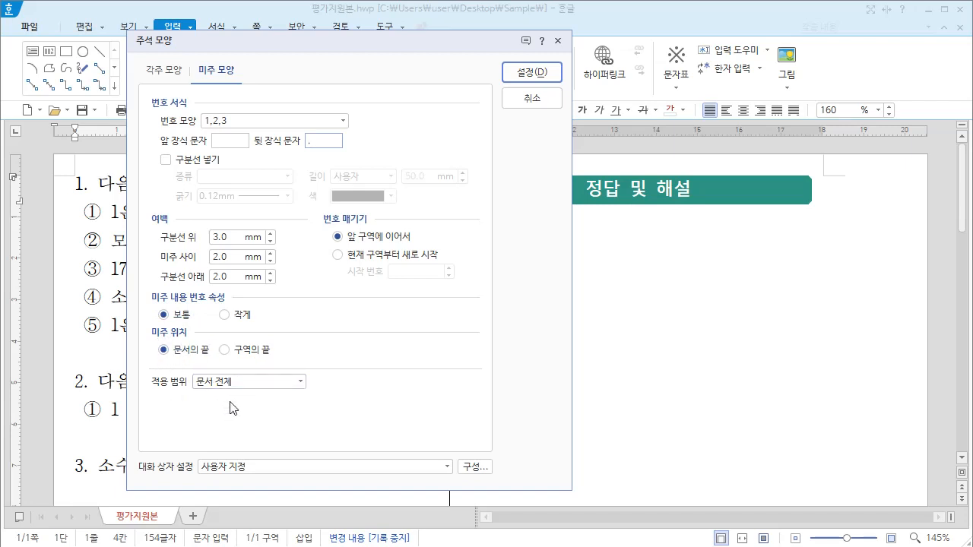
click(530, 73)
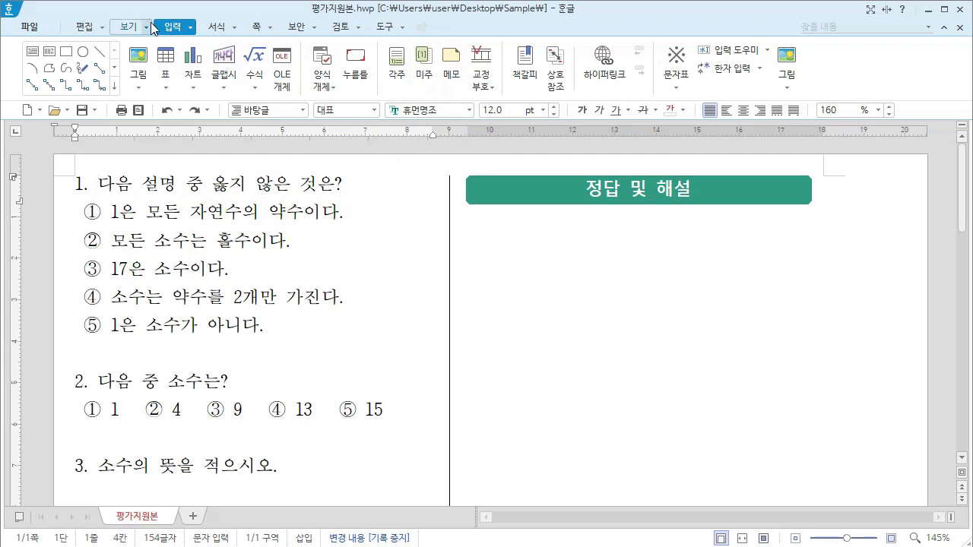
Step: Insert endnotes before questions 1 and 2, reading "[정답] ② [해설] 소수 2는 짝수이다." and "[정답] ④ [해설] 1은 소수가 아니다. 4, 9, 15는 약수가 3개이다."
click(427, 60)
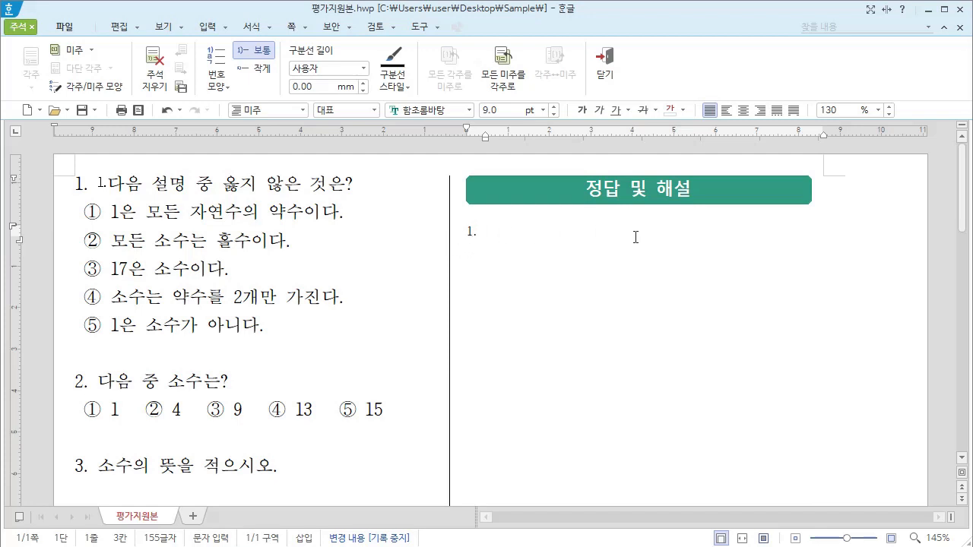
text([정답] ② [해설] 소수 2는 짝수이다.)
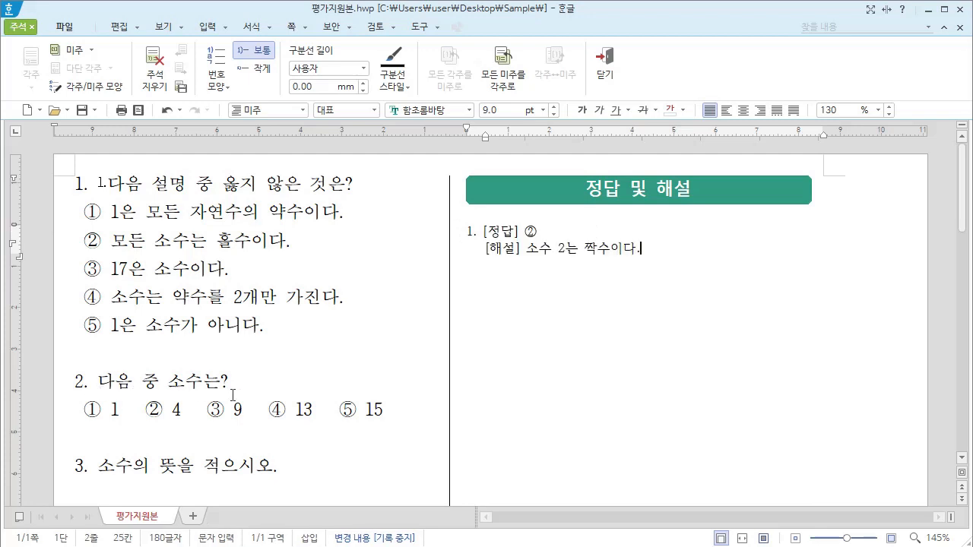
click(96, 381)
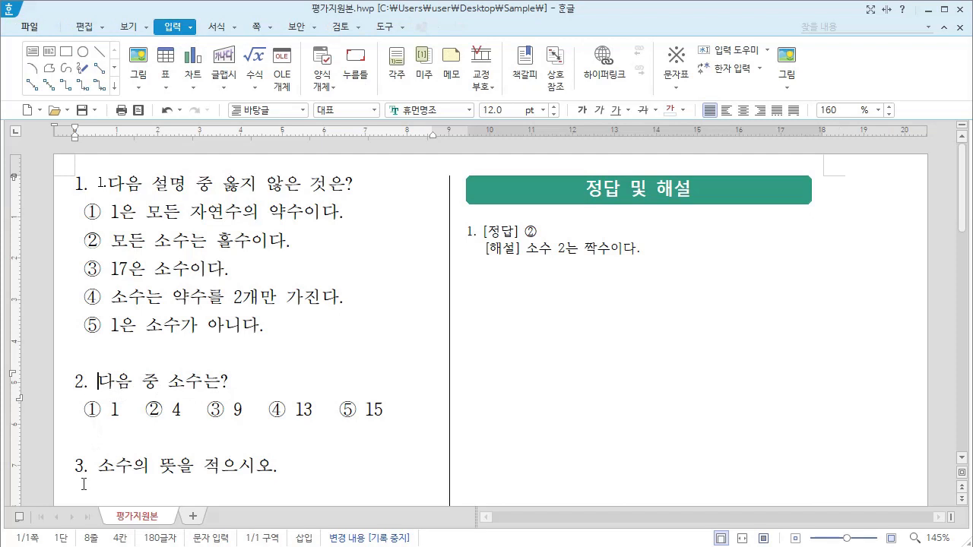
click(425, 72)
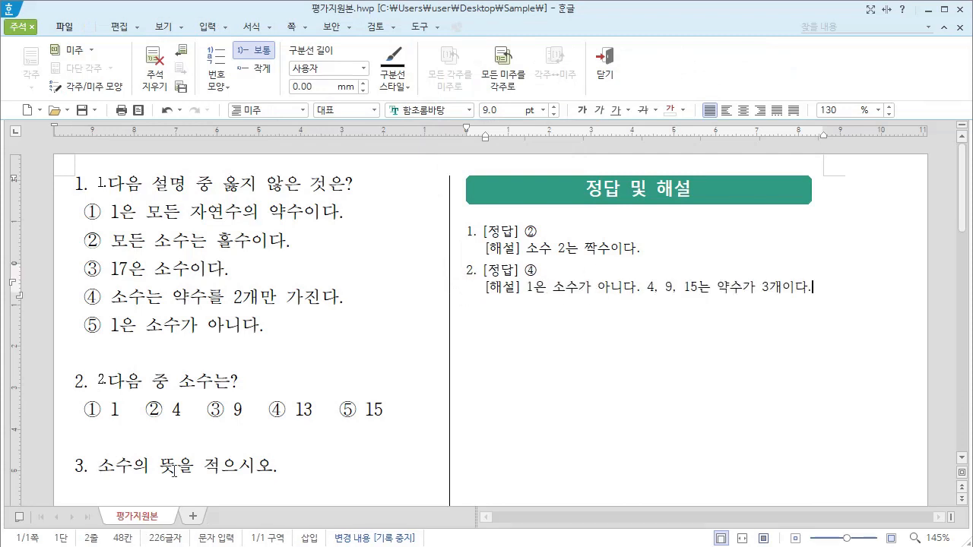
Step: Insert an endnote before the text of question 3 and paste "[정답] 1과 자기 자신만을 약수로 가지는 1보다 큰 자연수" into it
click(97, 465)
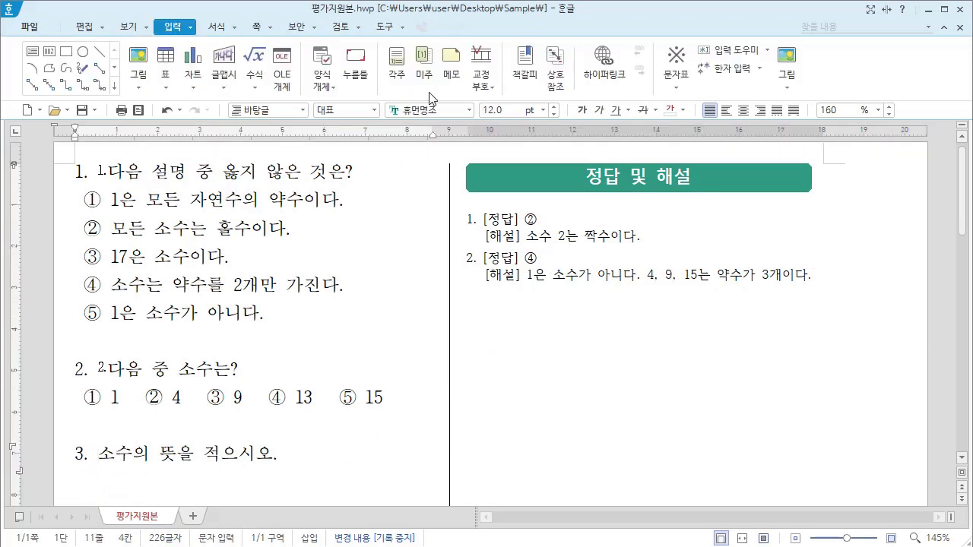
click(432, 68)
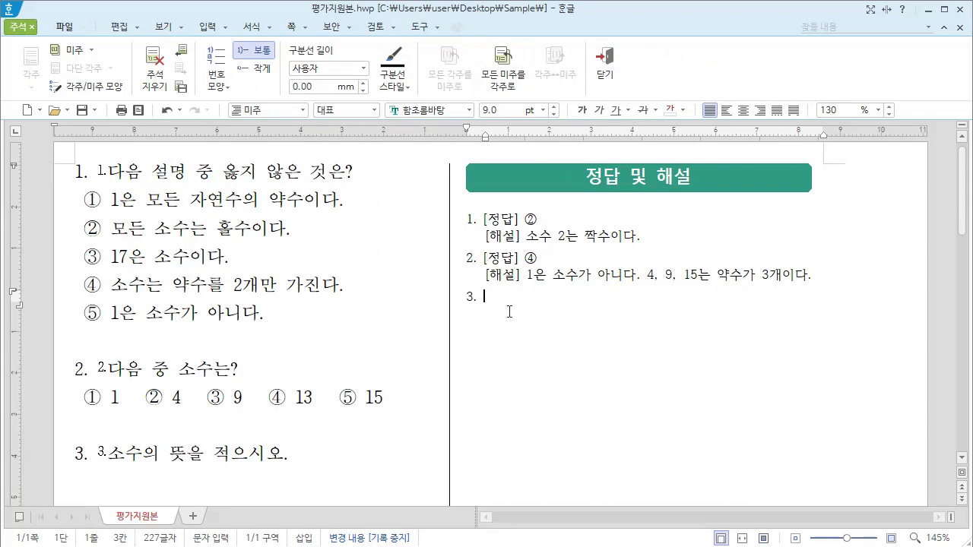
text([정답] 1과 자기 자신만을 약수로 가지는 1보다 큰 자연수)
Step: Preview the second question's endnote from its mark and jump to the matching entry in the answer section
click(256, 385)
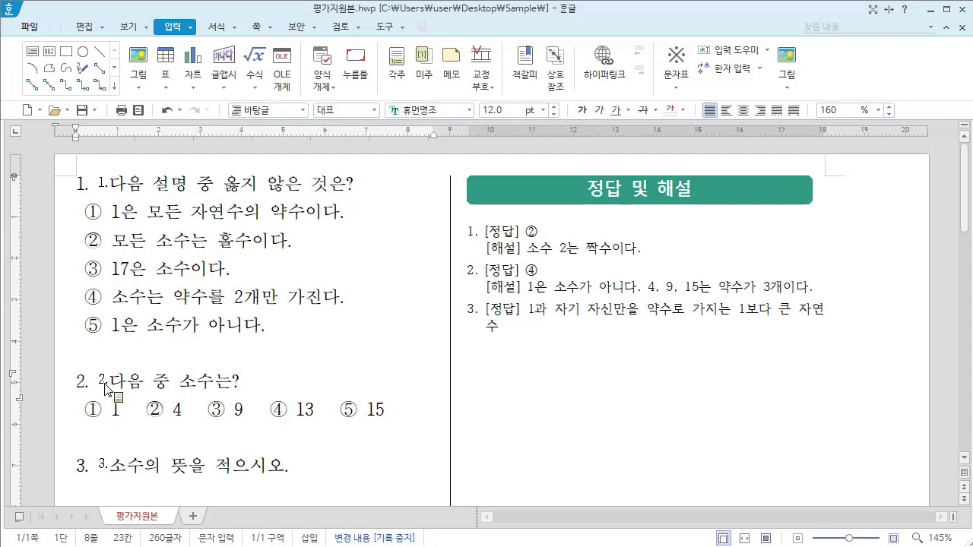
mouse_move(105, 385)
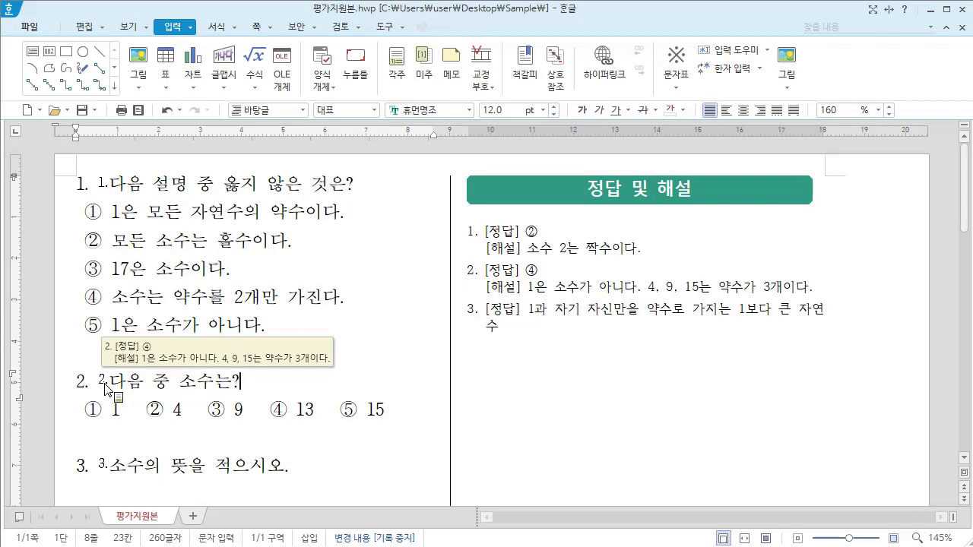
double_click(106, 388)
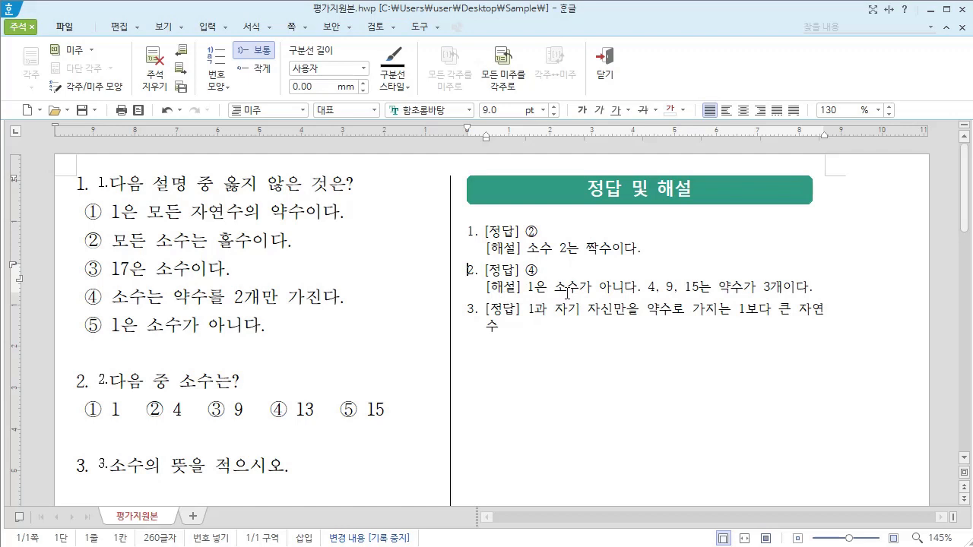
click(300, 239)
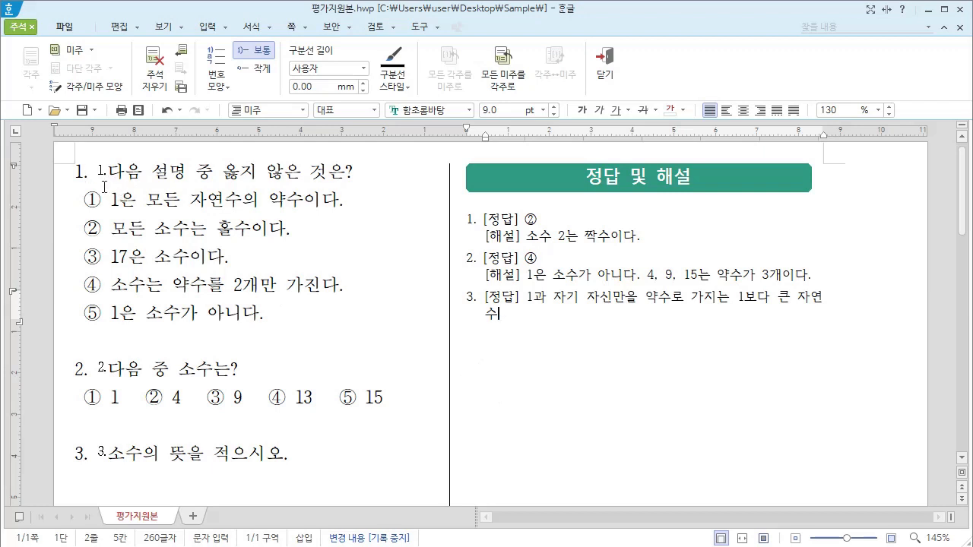
Step: Delete the endnotes of the first and second questions by removing their marks, confirming each deletion
click(105, 185)
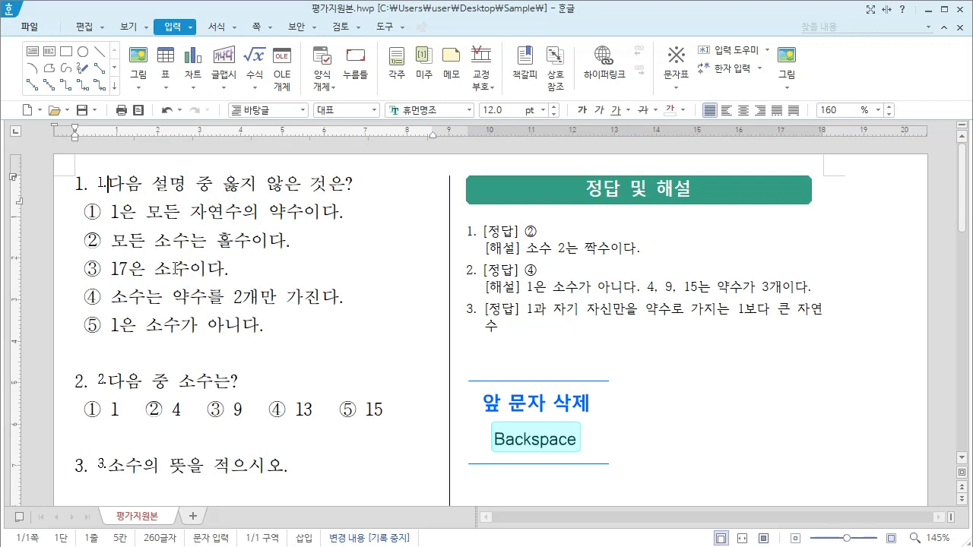
key(BackSpace)
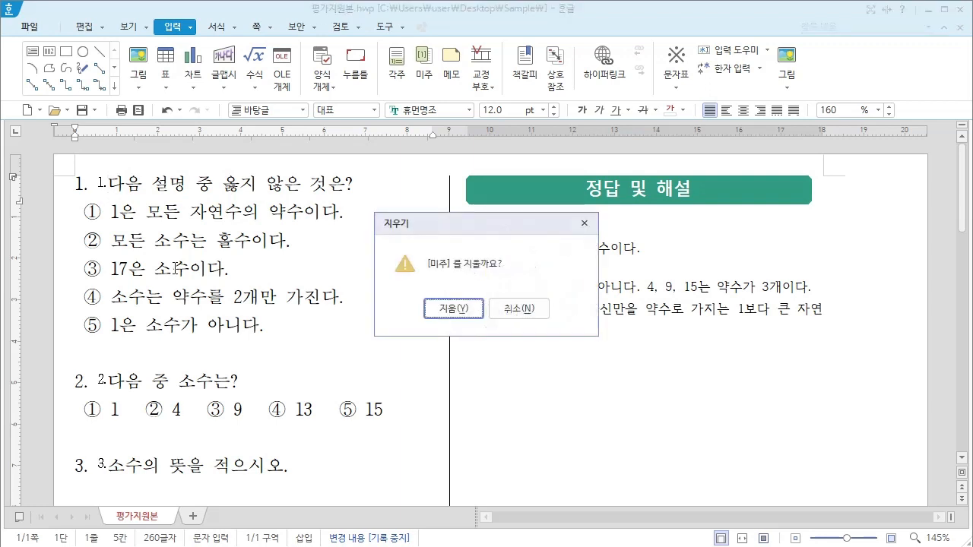
click(453, 308)
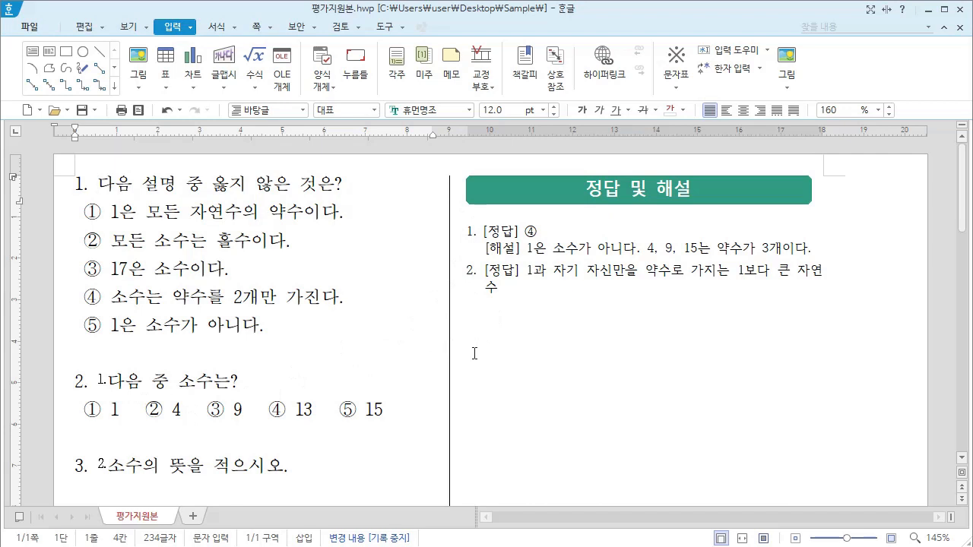
key(Delete)
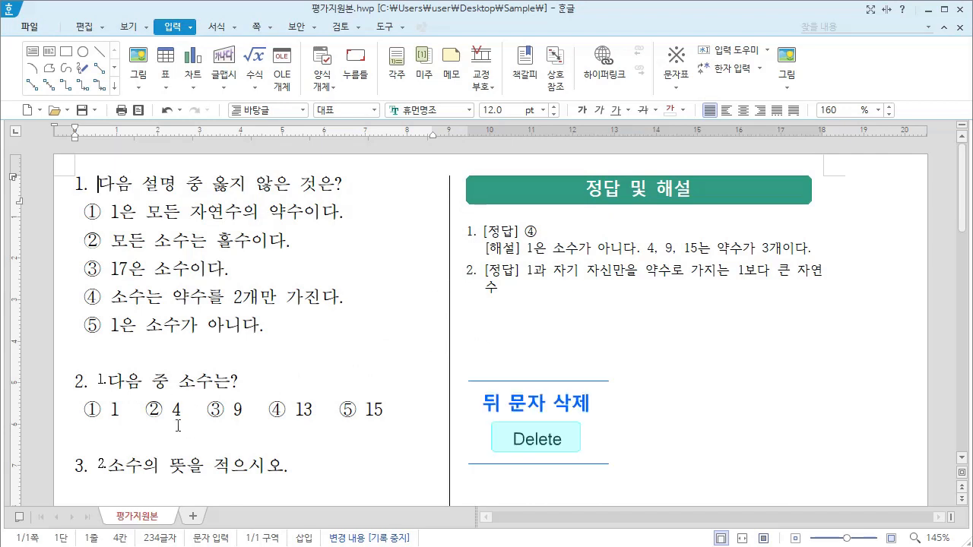
click(99, 380)
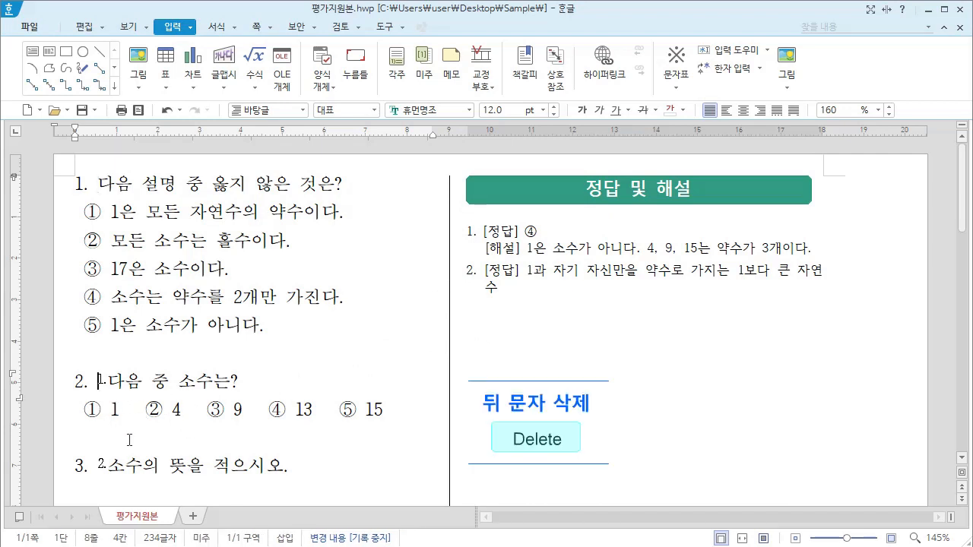
key(Delete)
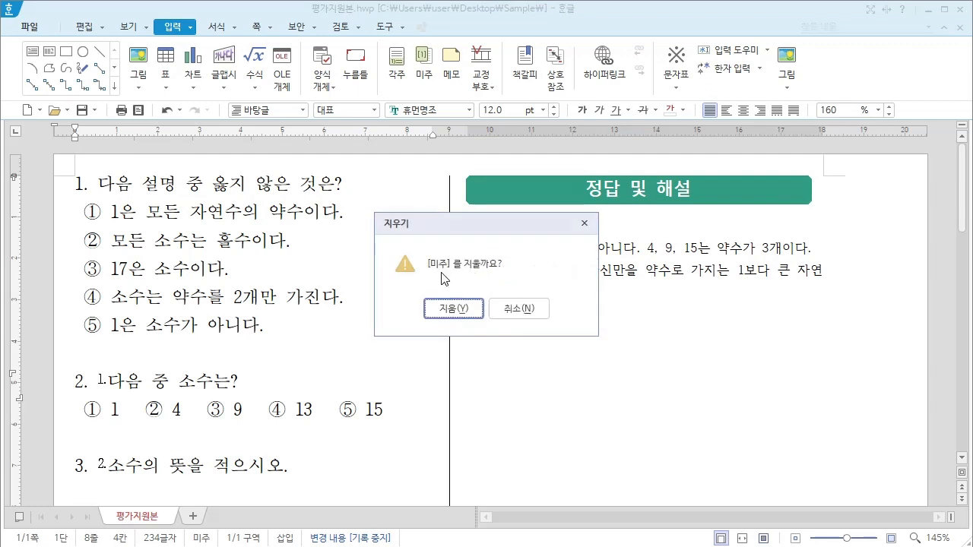
click(453, 308)
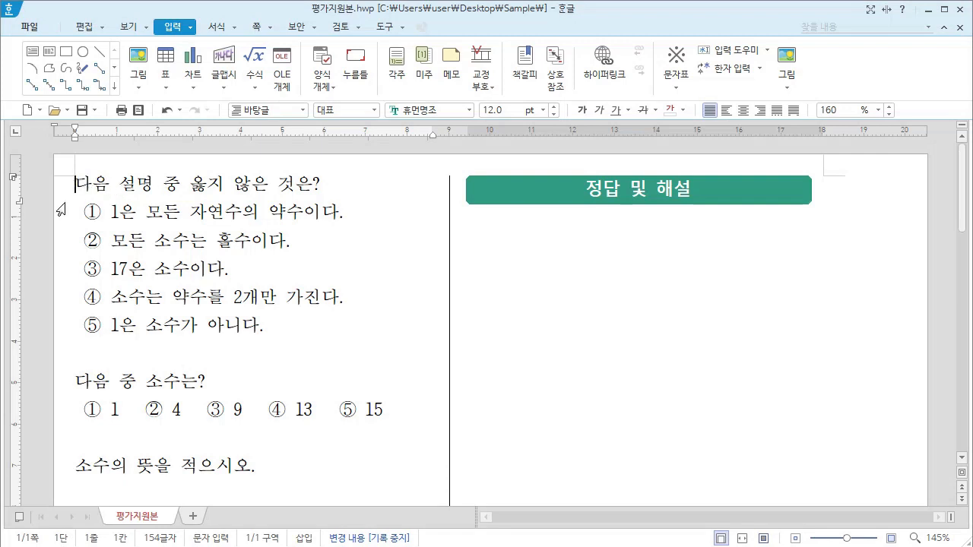
Step: Apply paragraph numbering to the first question and insert an endnote directly before its text
click(218, 27)
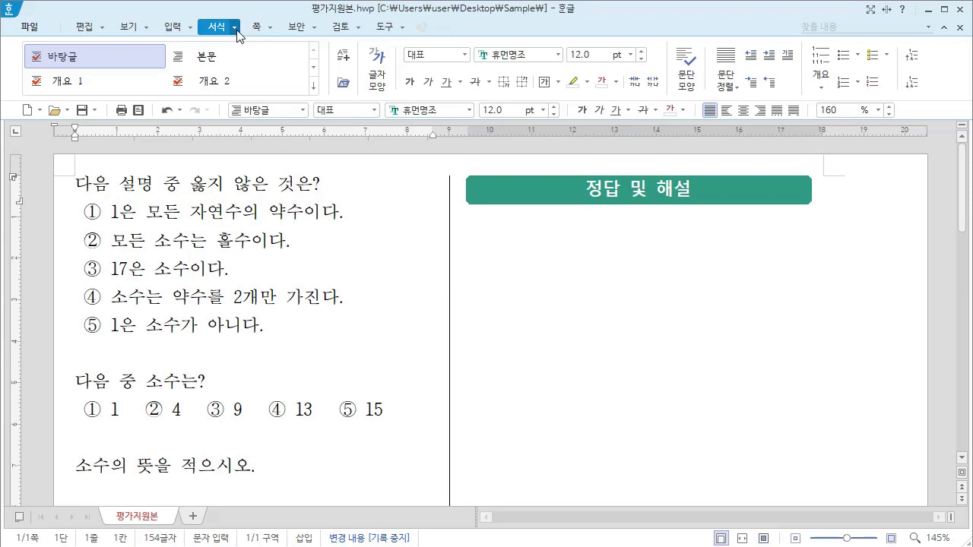
click(237, 31)
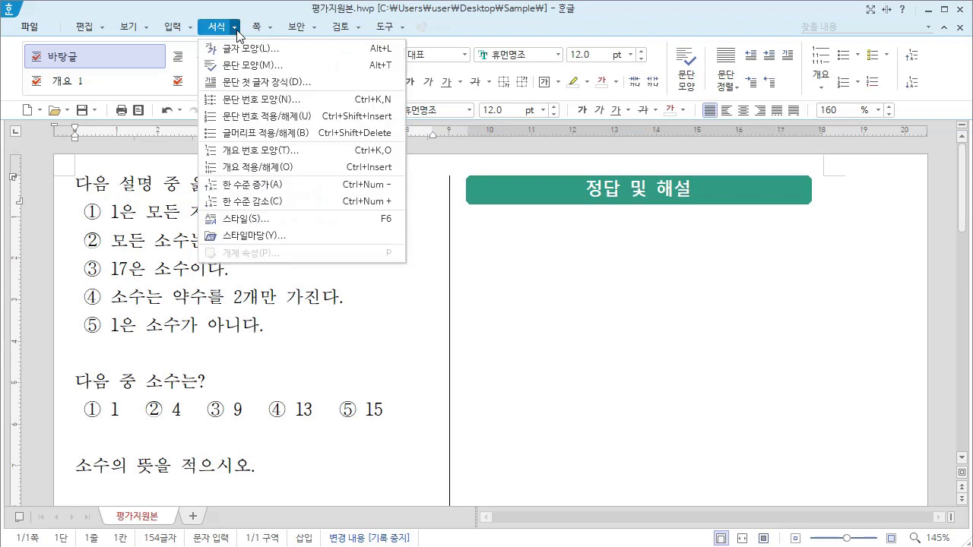
click(230, 116)
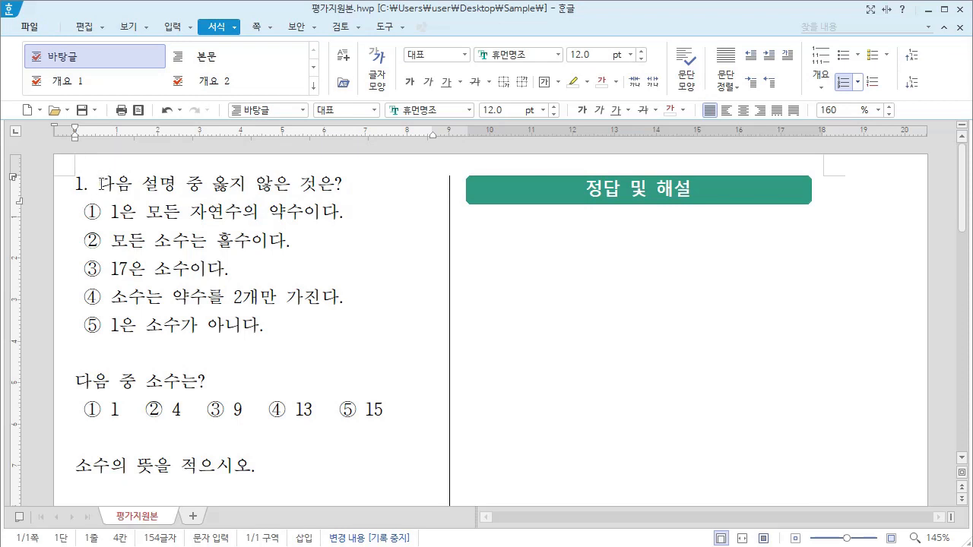
click(179, 28)
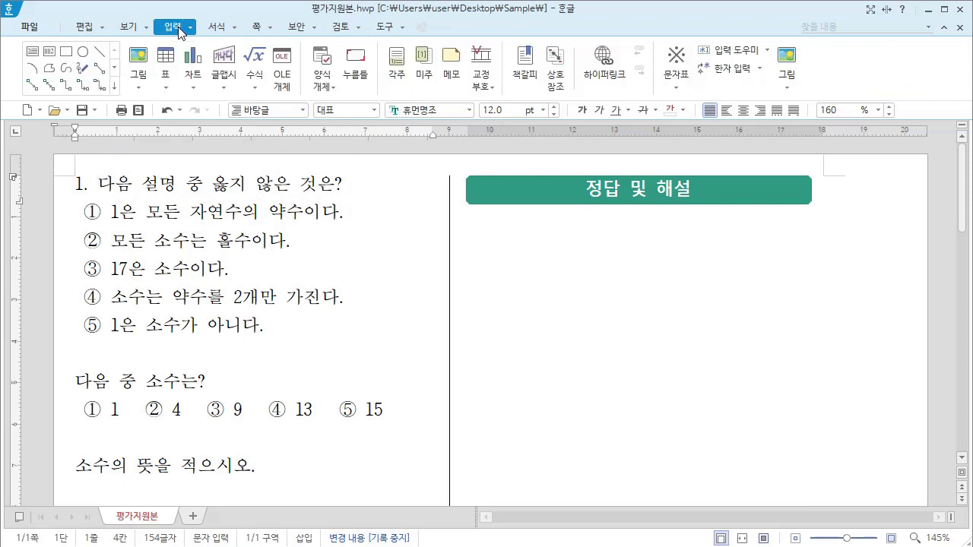
click(423, 63)
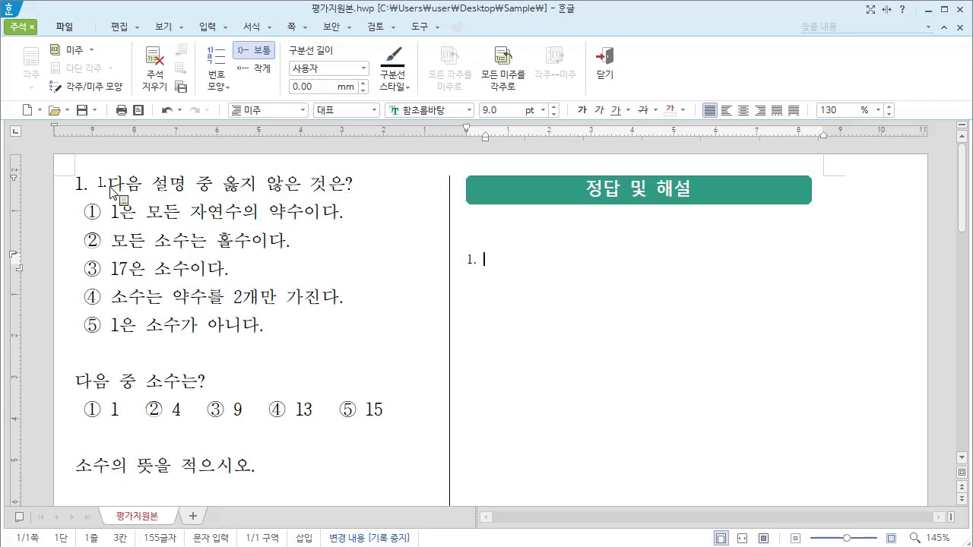
Step: Hide the first question's endnote mark by setting its font size to 1 pt and its text color to white
click(110, 181)
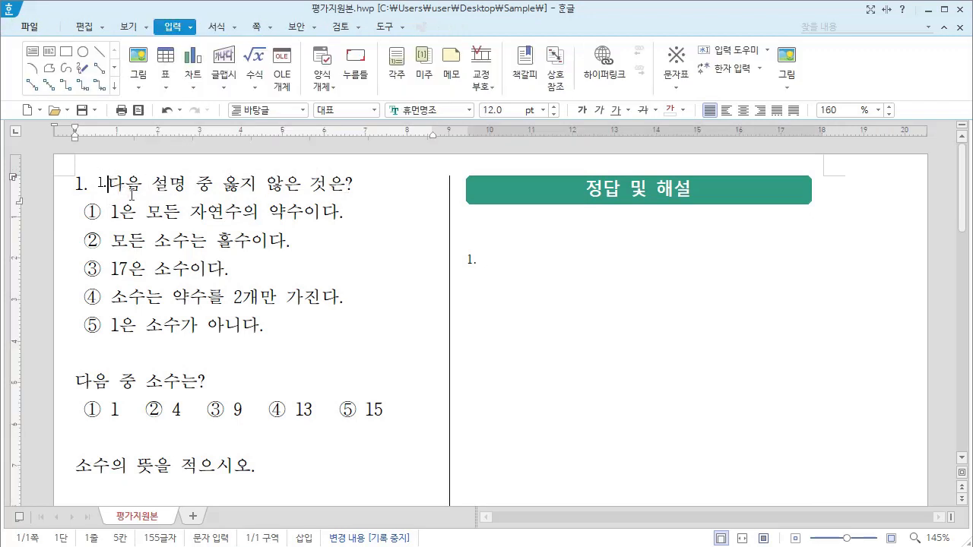
key(shift+Left)
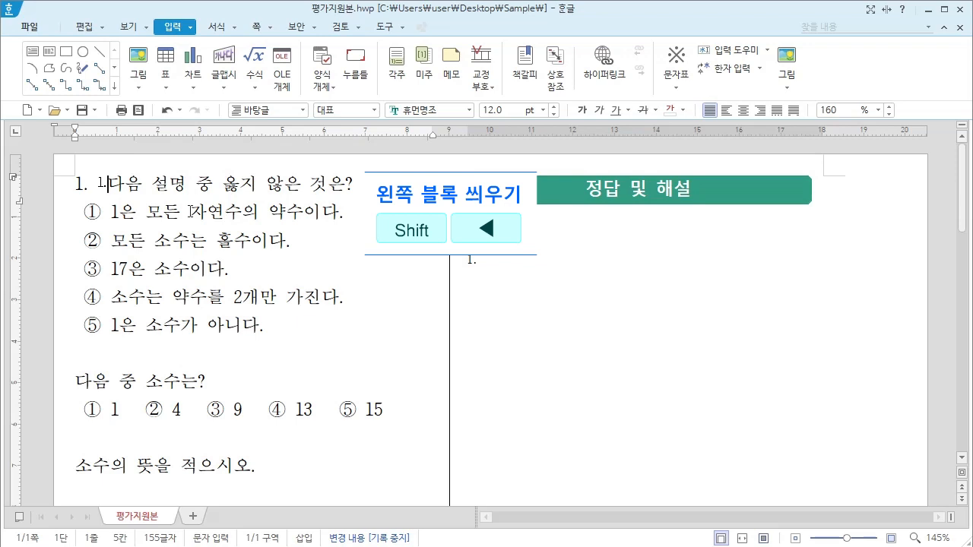
key(shift+Left)
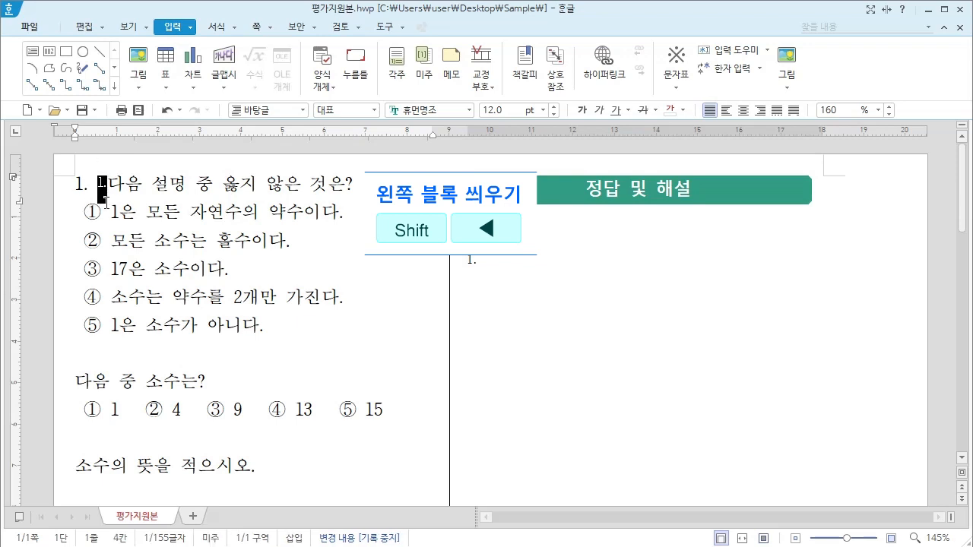
click(505, 112)
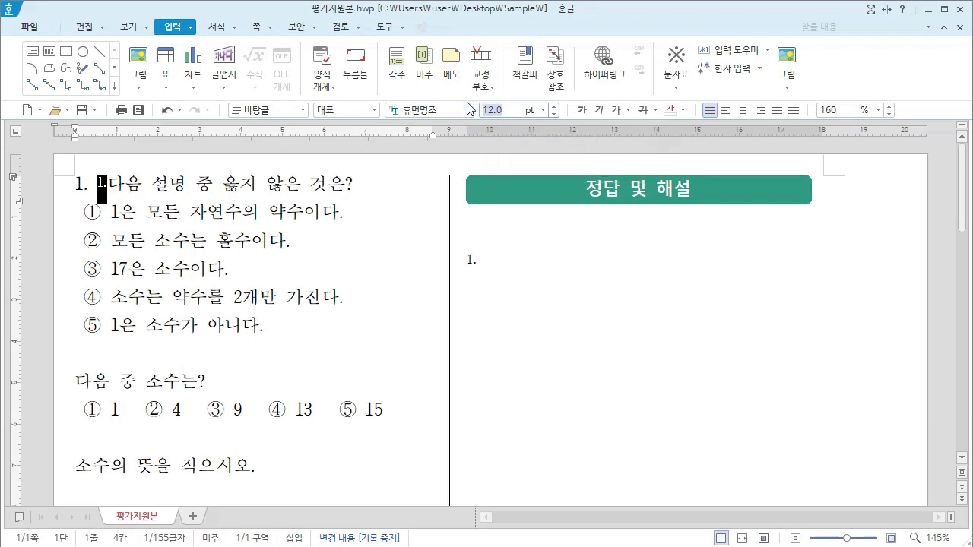
text(1)
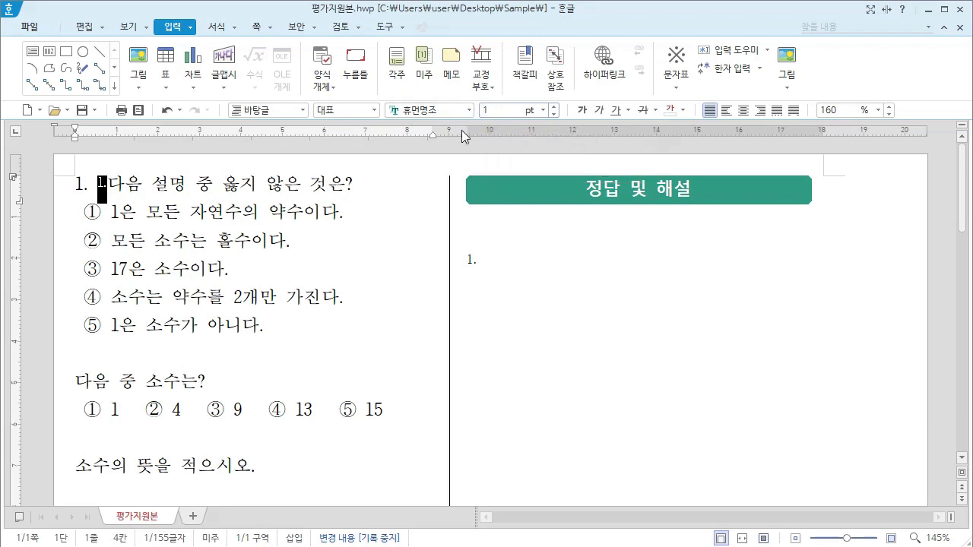
click(682, 110)
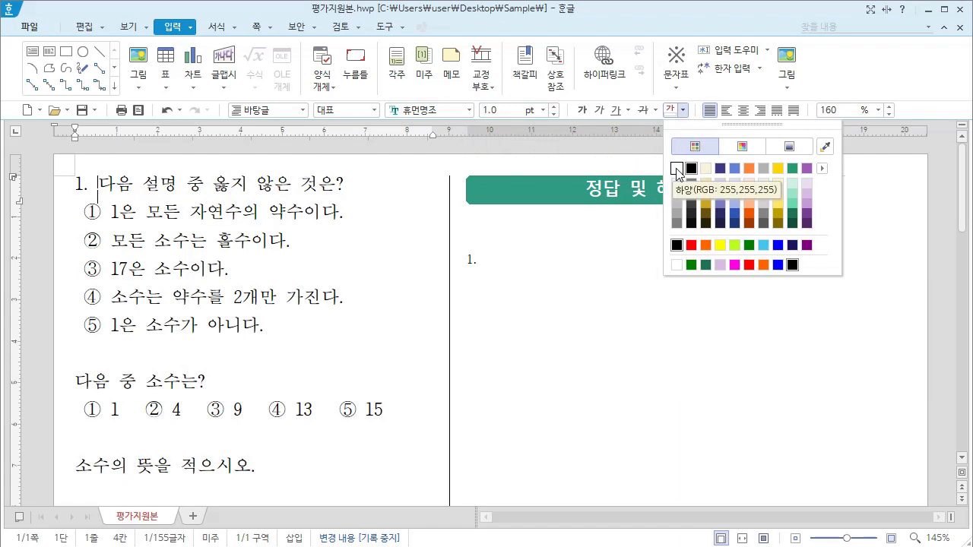
click(676, 170)
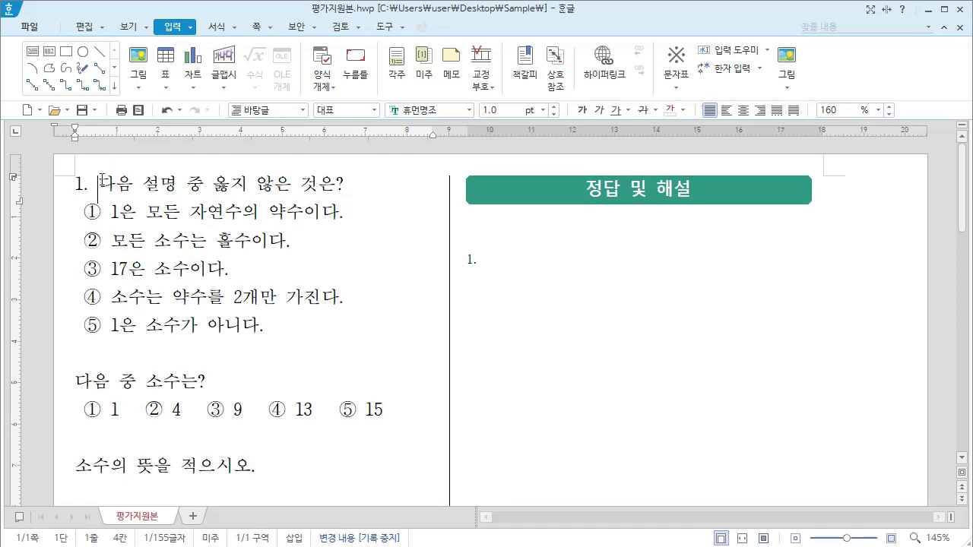
Step: Copy the first question's paragraph number and hidden endnote mark to the start of the second question
click(102, 182)
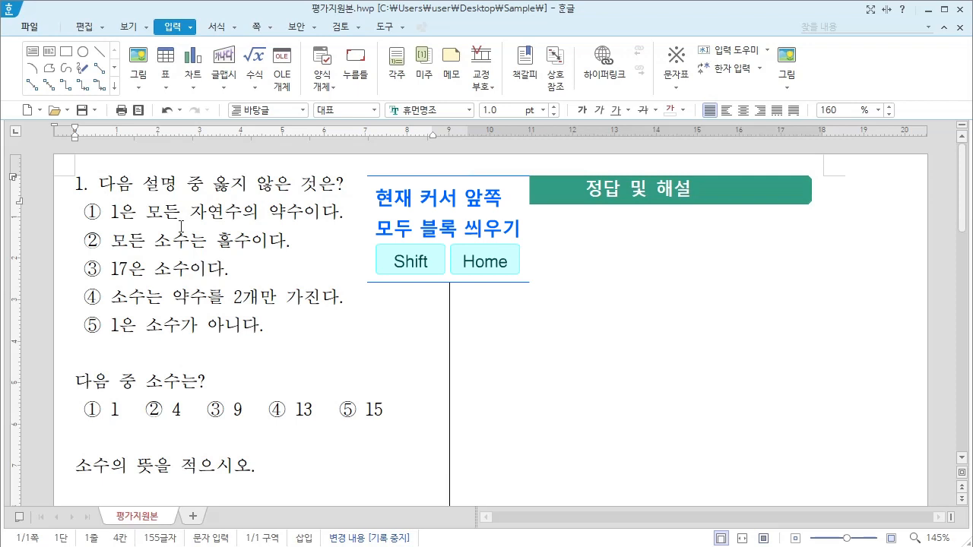
key(shift+Home)
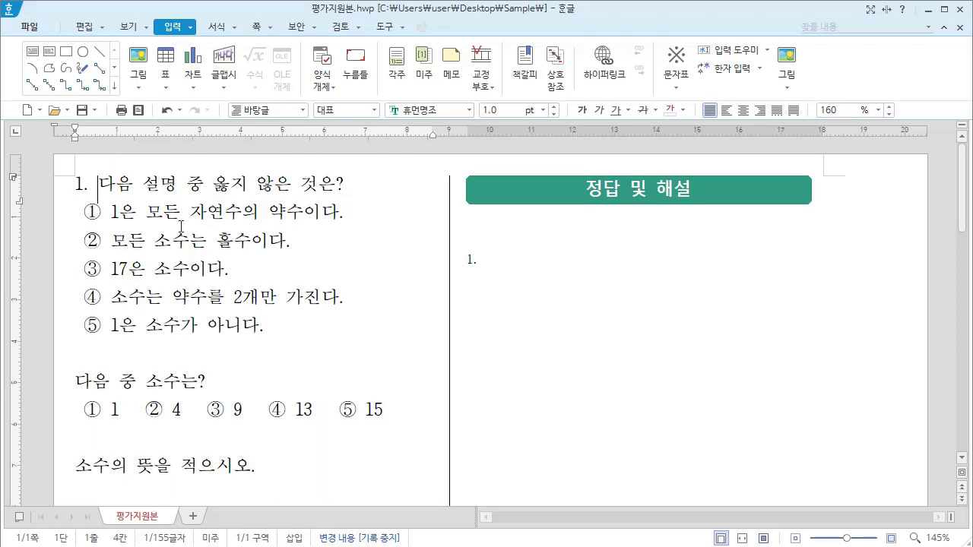
click(73, 381)
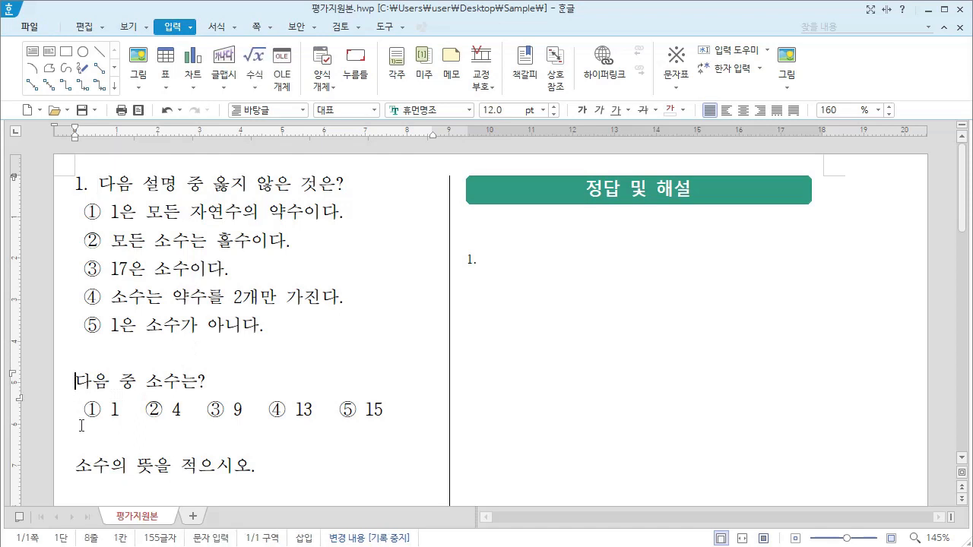
key(ctrl+n)
key(e)
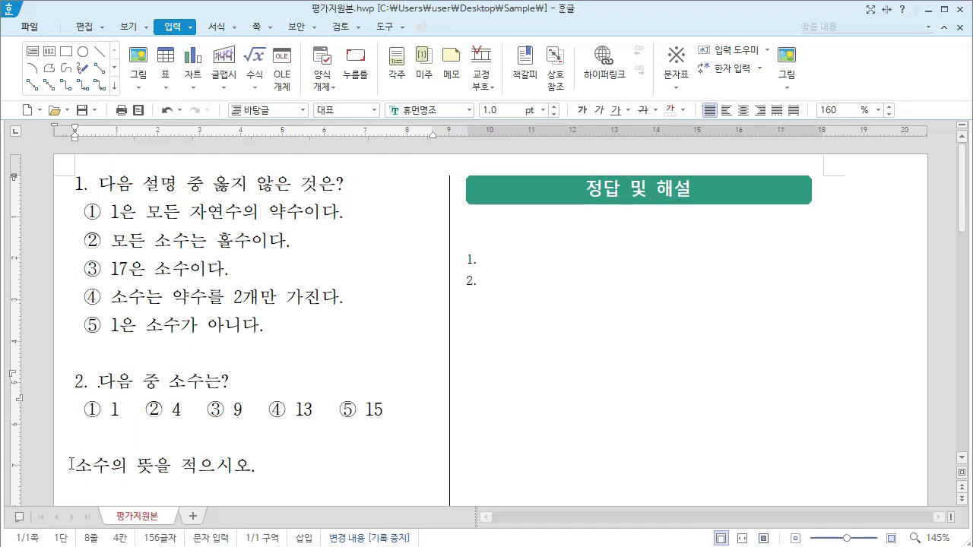
Step: Add the same paragraph numbering and hidden endnote mark at the start of the third question
click(72, 466)
key(ctrl+n)
key(e)
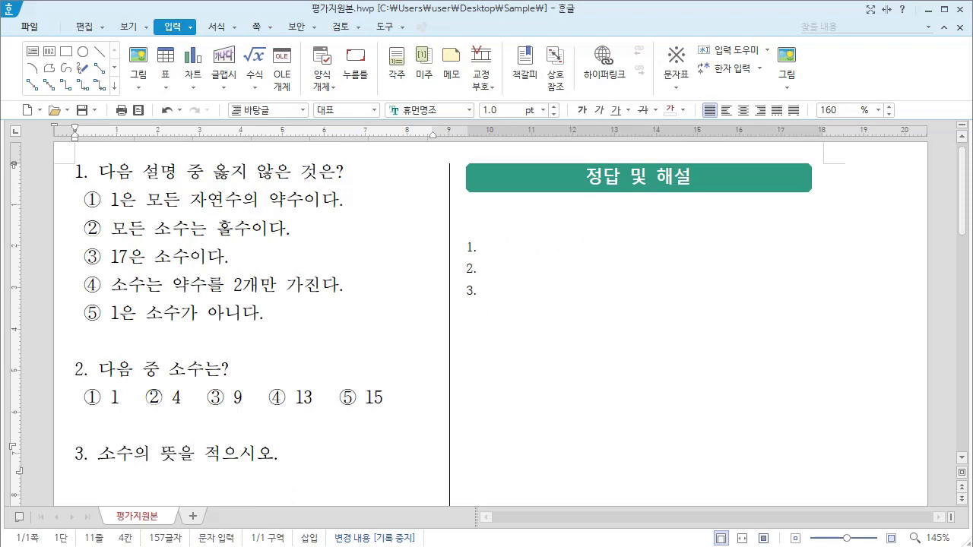
Step: Paste the answers into the three endnotes: ② and ④ with their explanations, and the prime number definition for the third
click(491, 247)
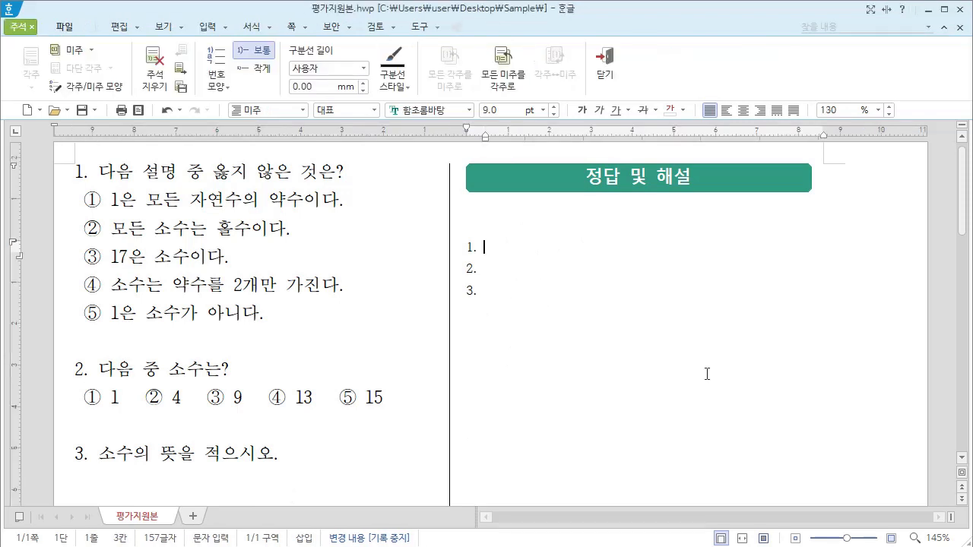
text([정답] ② [해설] 소수 2는 짝수이다.)
text([정답] ④ [해설] 1은 소수가 아니다. 4, 9, 15는 약수가 3개이다.)
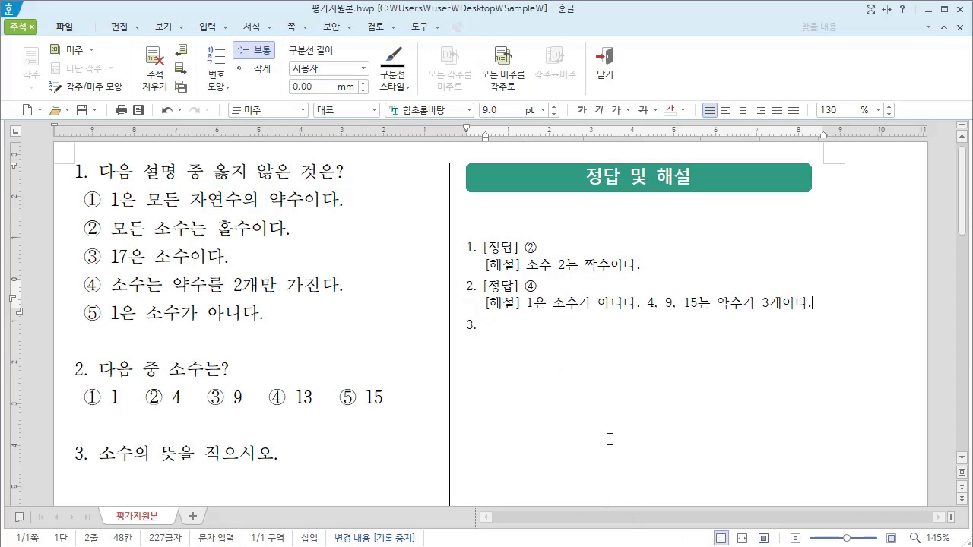
text([정답] 1과 자기 자신만을 약수로 가지는 1보다 큰 자연수)
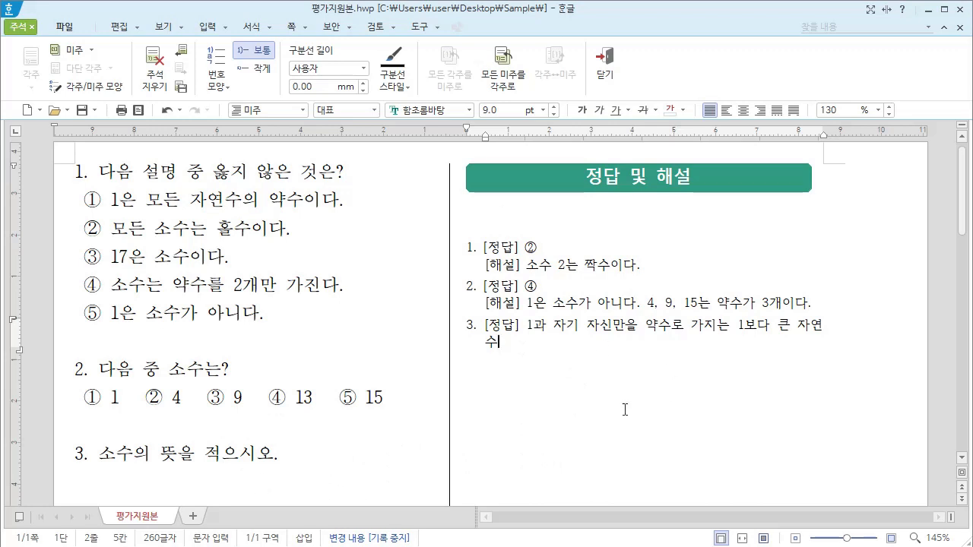
Step: Cut the second question with its answer options and start new lines below the last question
click(73, 369)
drag(97, 369, 398, 429)
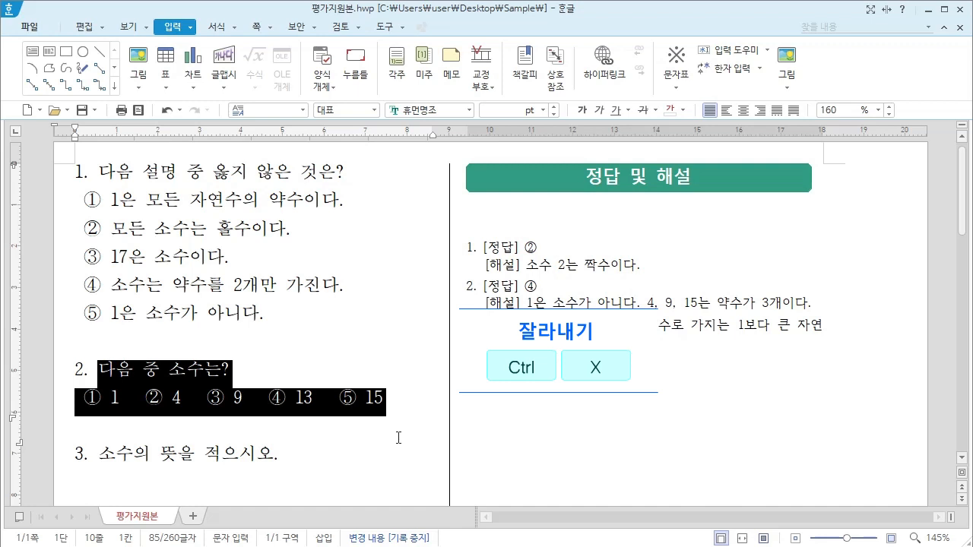
key(ctrl+x)
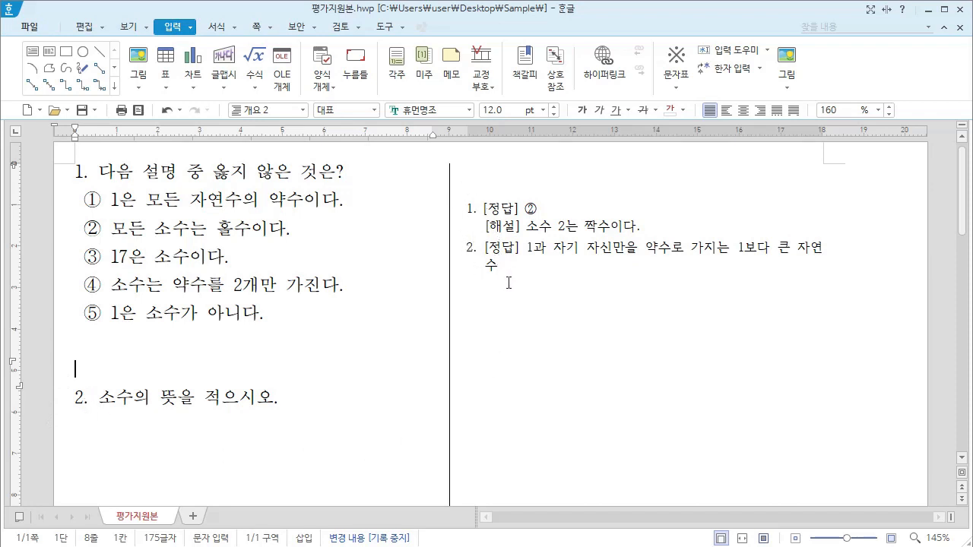
key(ctrl+z)
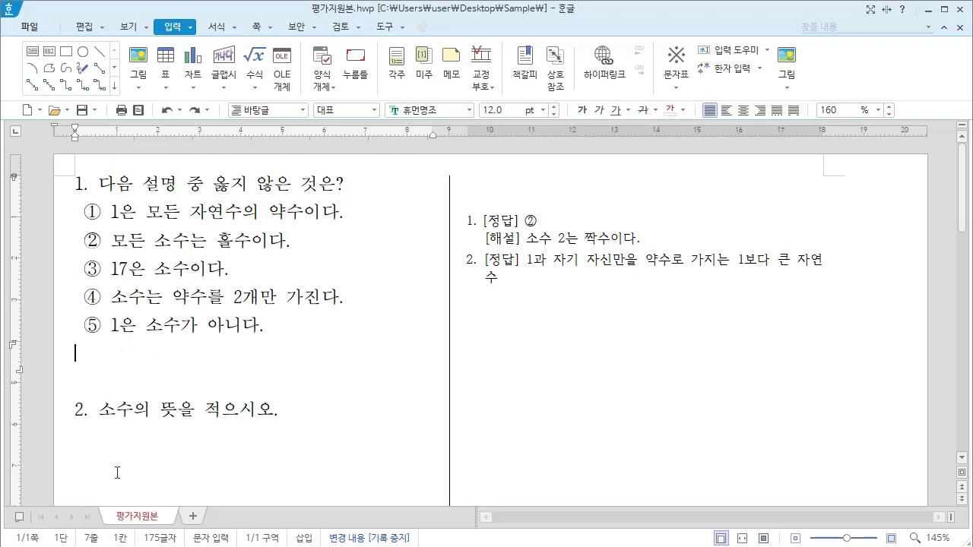
click(243, 435)
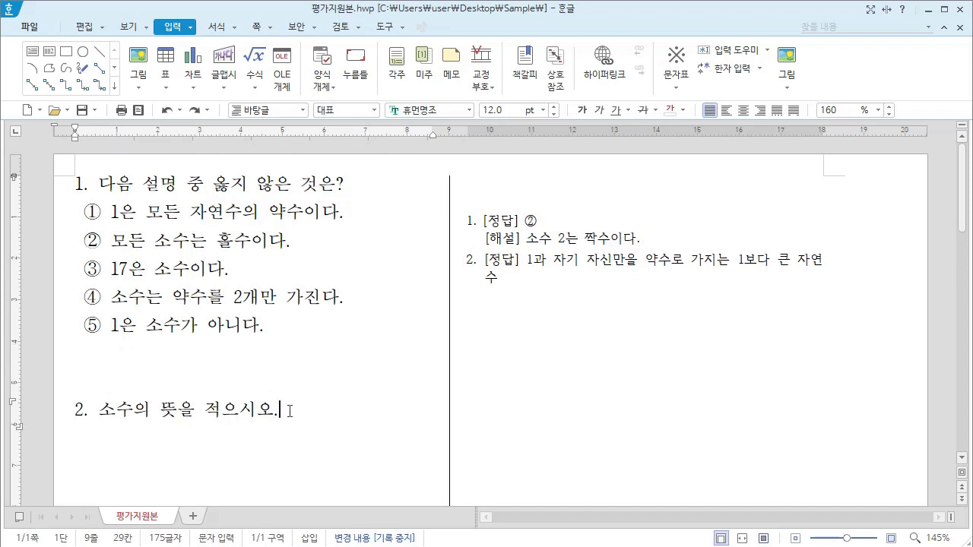
key(Return)
key(BackSpace)
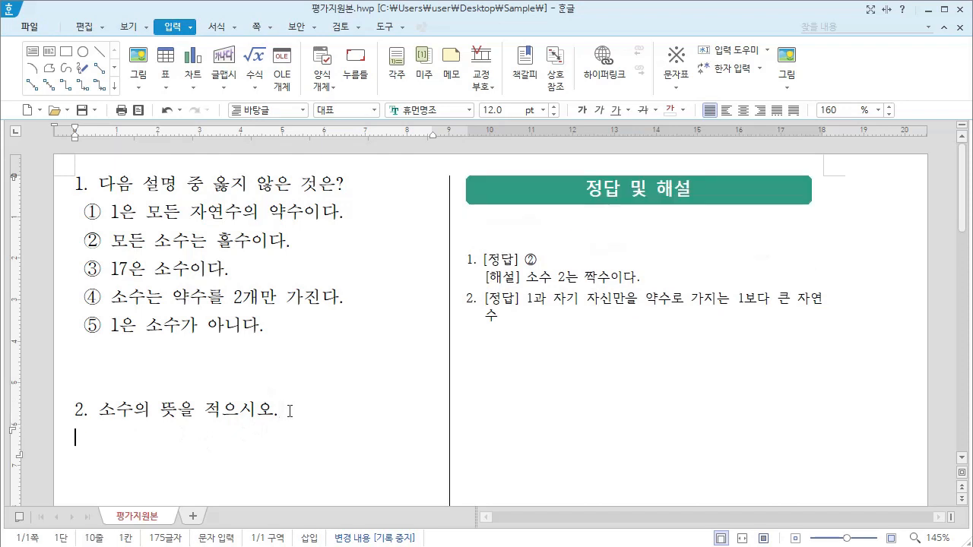
key(Return)
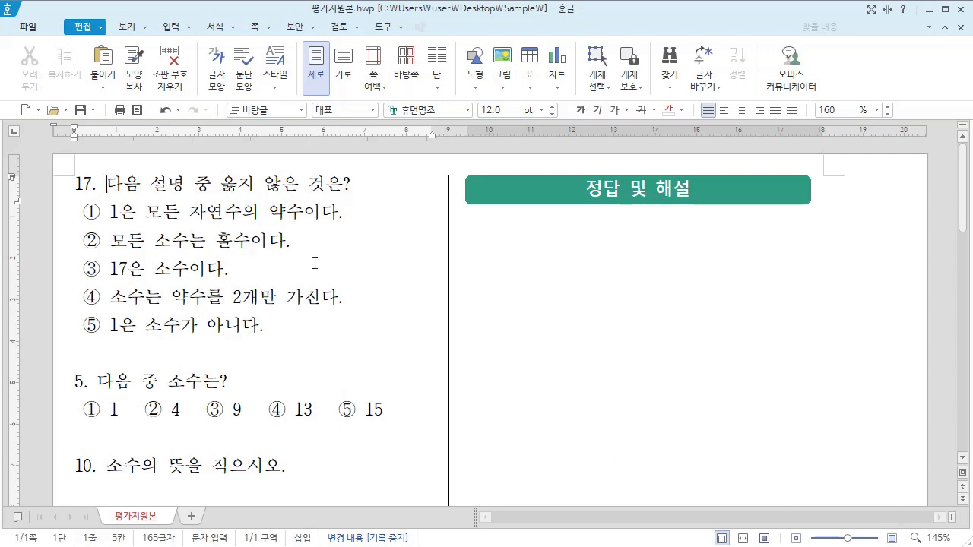
Step: Replace the first question's typed number 17 with an endnote directly before its text
drag(107, 184, 65, 183)
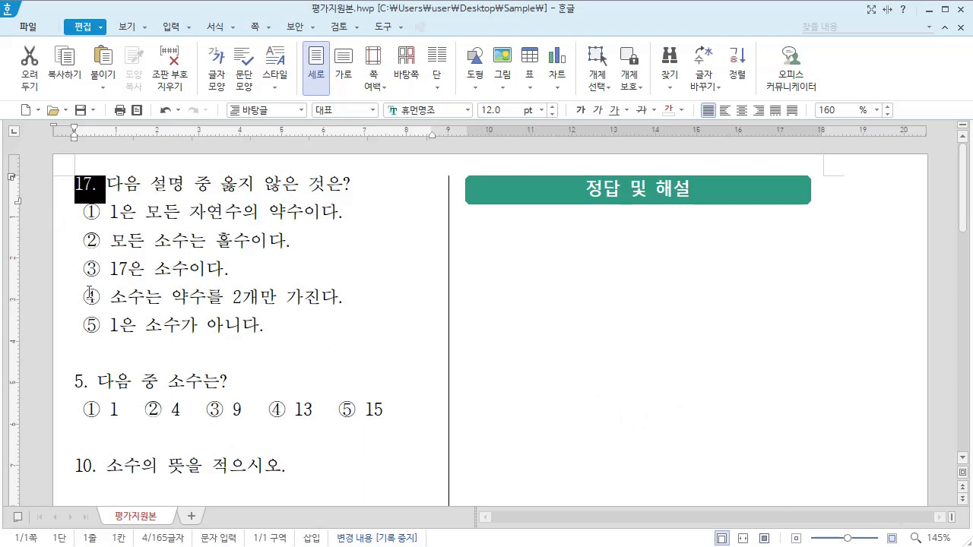
key(Delete)
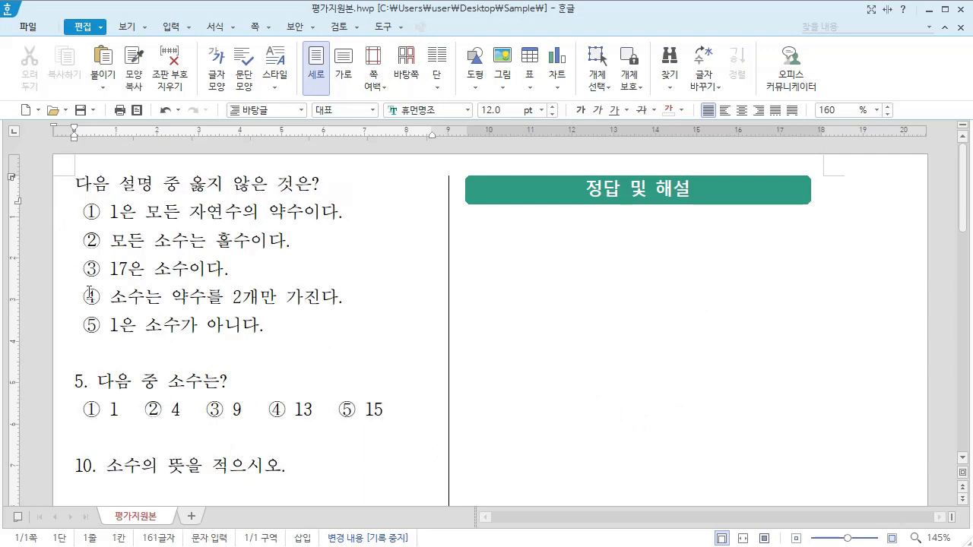
click(174, 31)
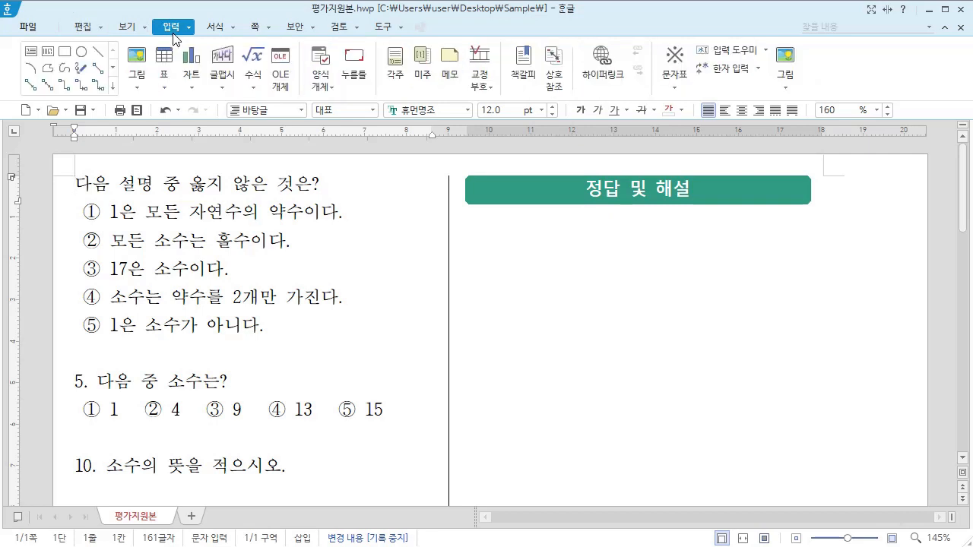
click(420, 76)
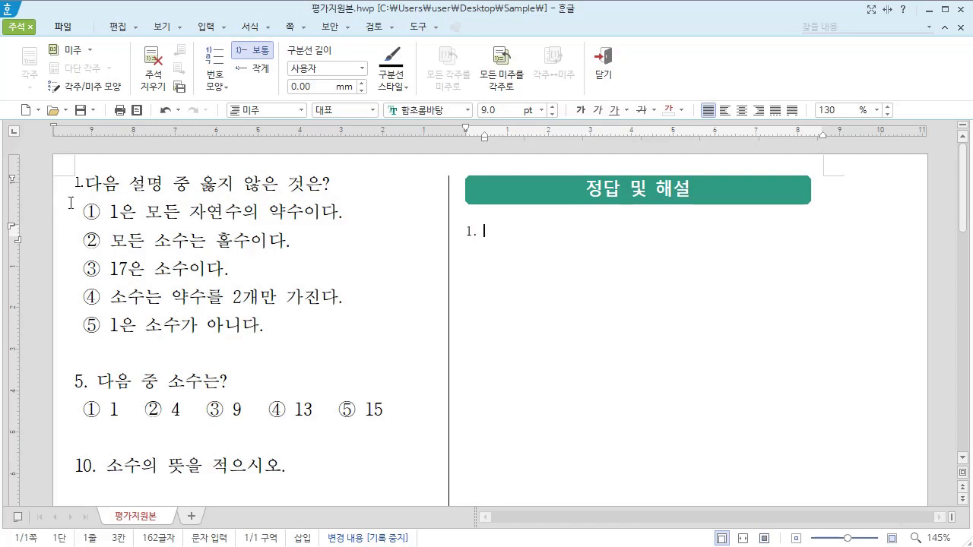
Step: Add a space after the first question's endnote mark and set the mark's font size to 15 pt
click(89, 183)
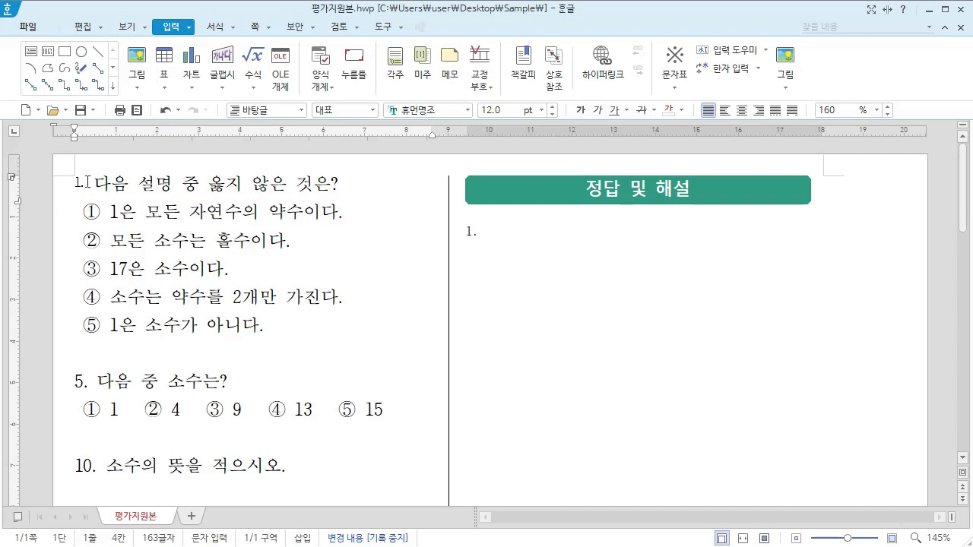
drag(87, 181, 74, 183)
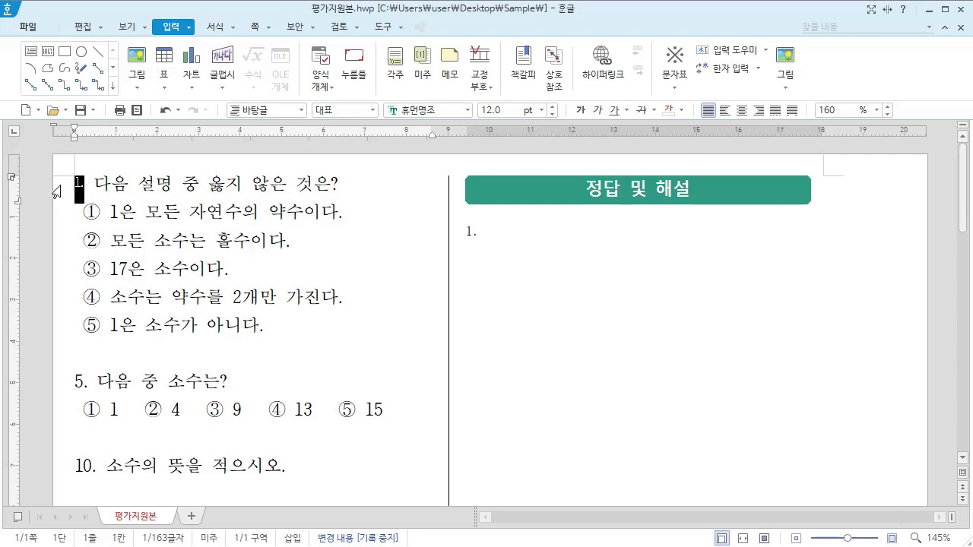
triple_click(552, 107)
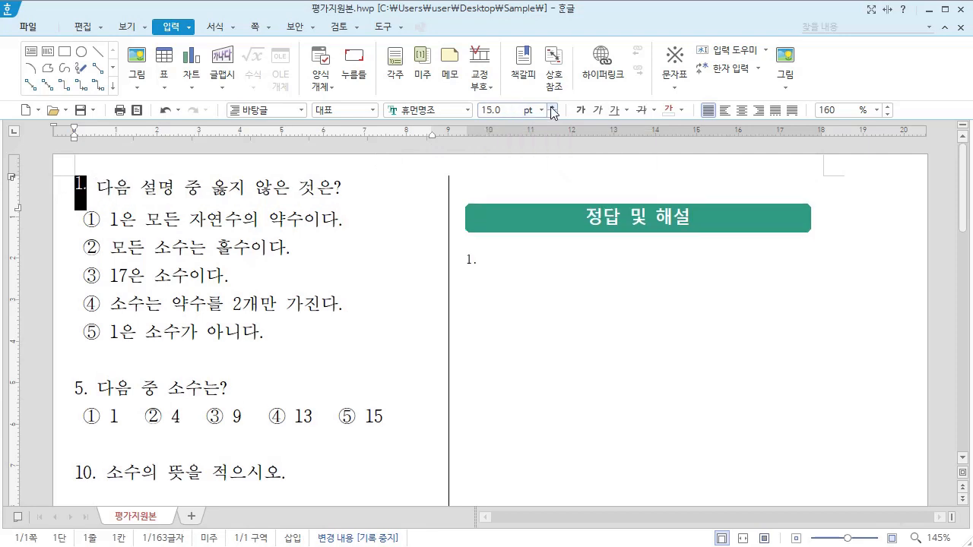
Step: Copy the first question's endnote mark and its space over the typed numbers 5 and 10 of the other two questions
click(97, 185)
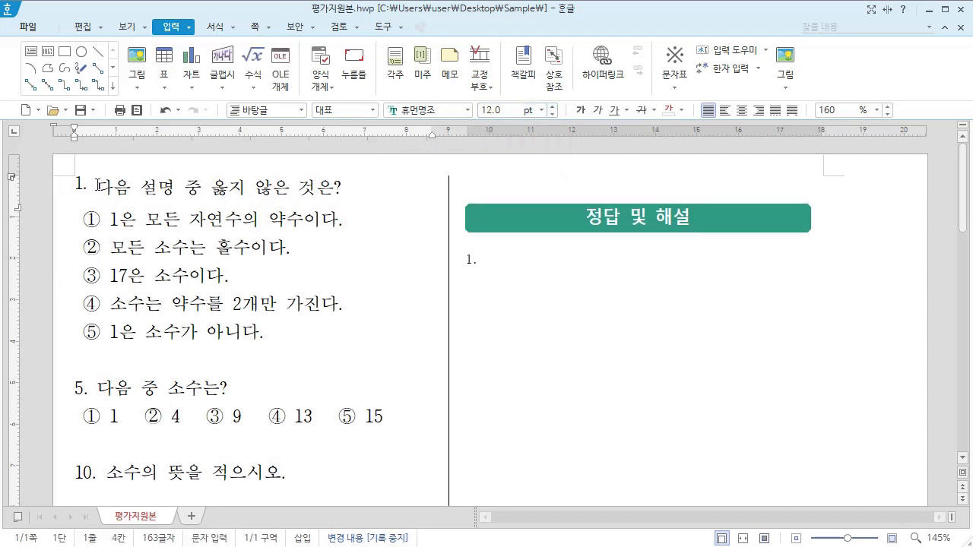
drag(97, 186, 55, 193)
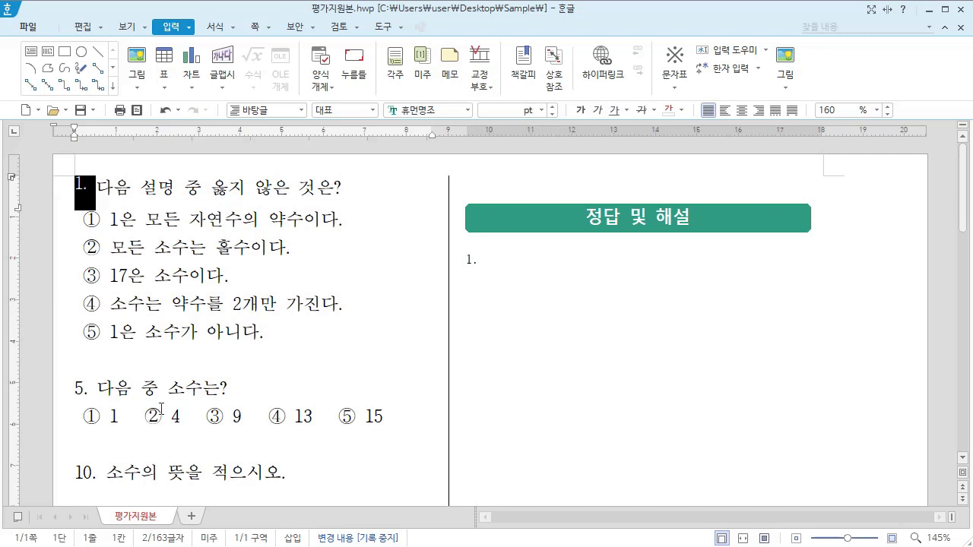
click(99, 388)
drag(99, 389, 49, 395)
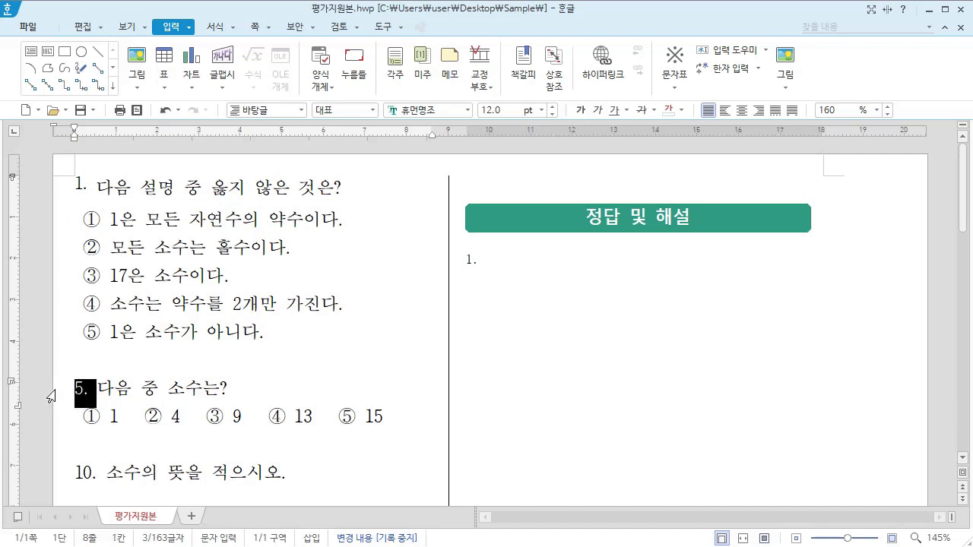
key(ctrl+v)
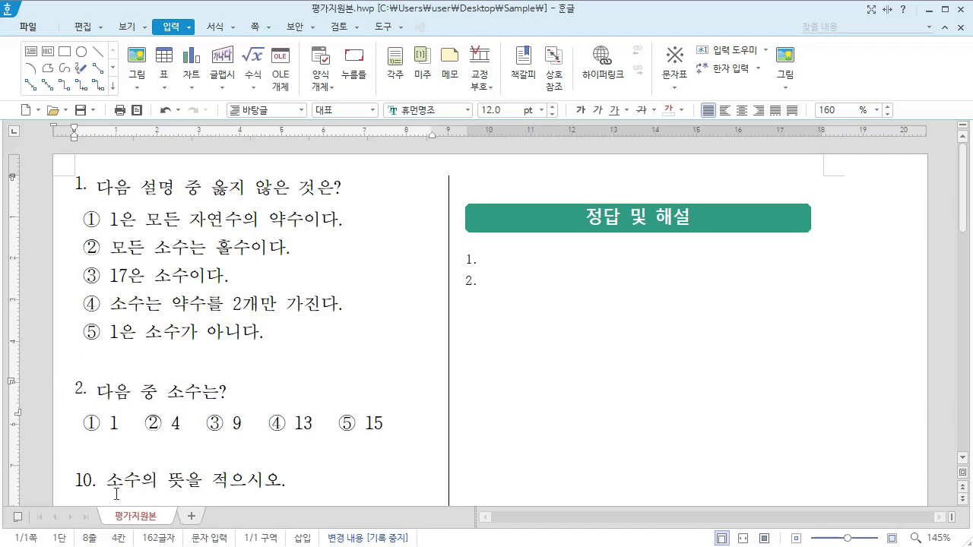
click(108, 480)
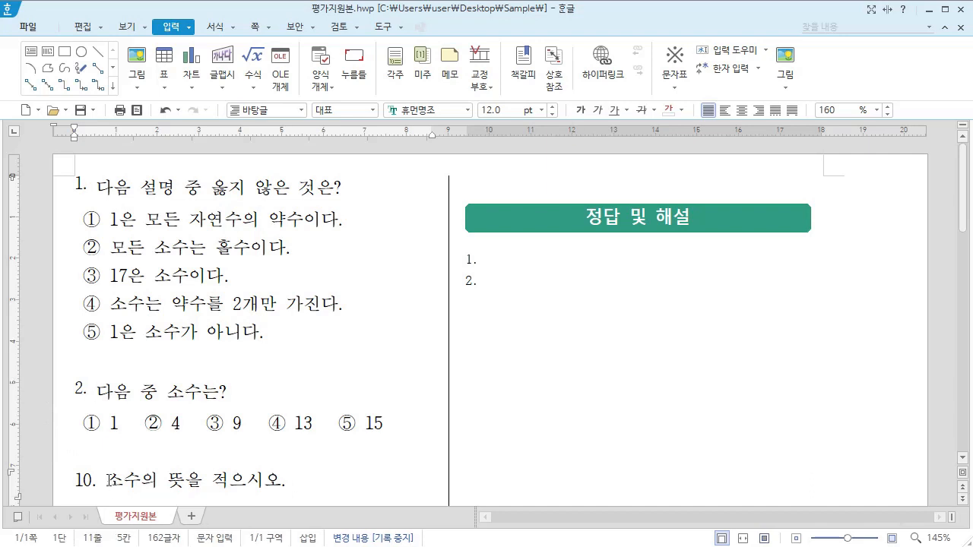
drag(109, 479, 50, 480)
key(ctrl+v)
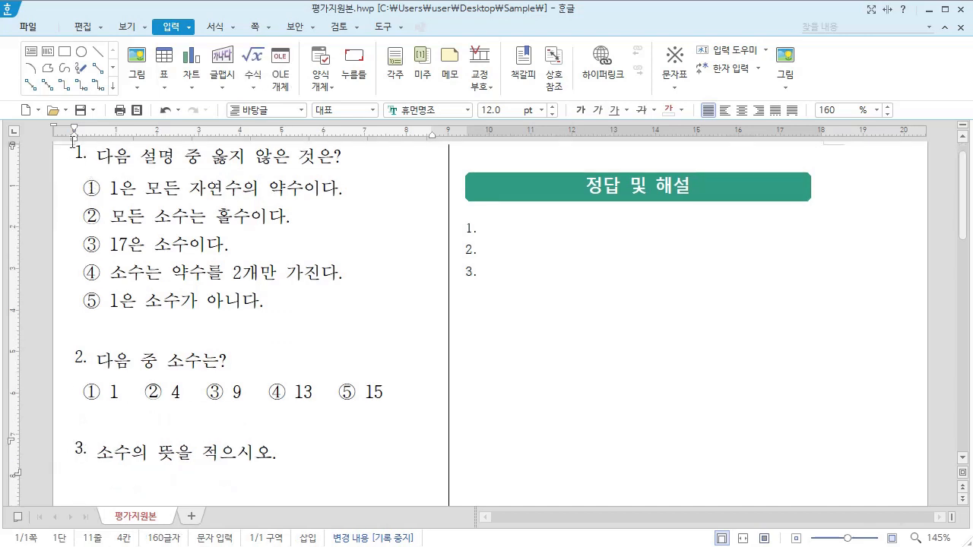
click(96, 454)
Step: Paste each question's answer and explanation into its endnote, and delete the blank line above the 정답 및 해설 heading
click(573, 183)
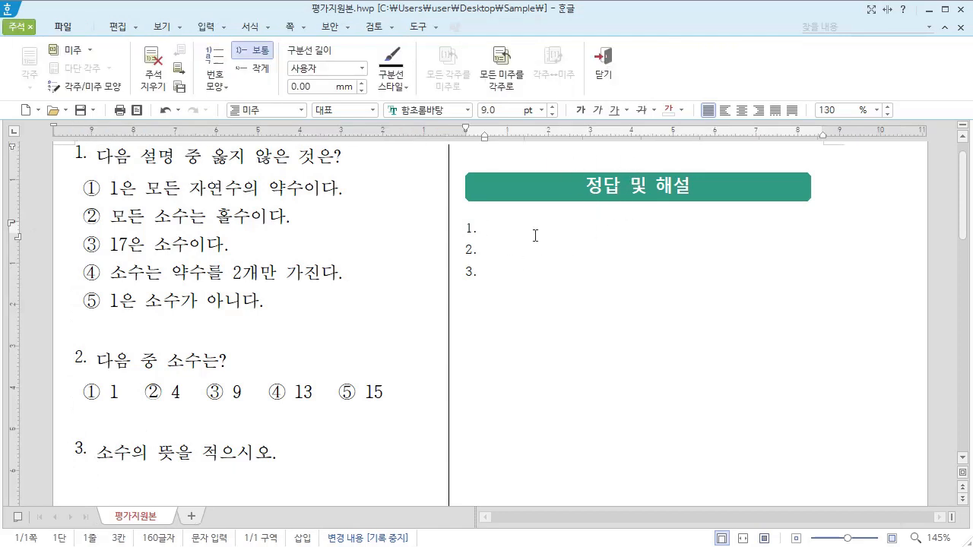
text([정답] ② [해설] 소수 2는 짝수이다.)
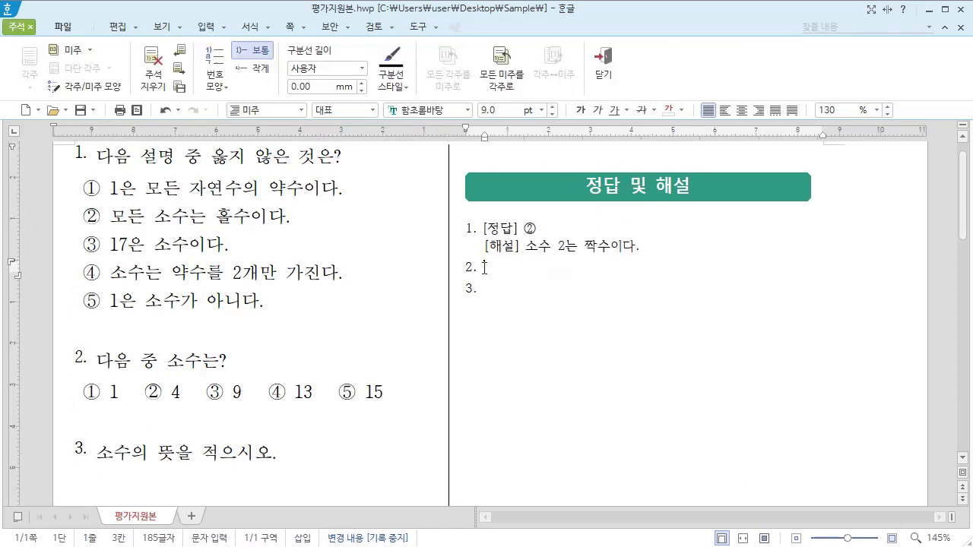
click(485, 268)
text([정답] ④ [해설] 1은 소수가 아니다. 4, 9, 15는 약수가 3개이다.)
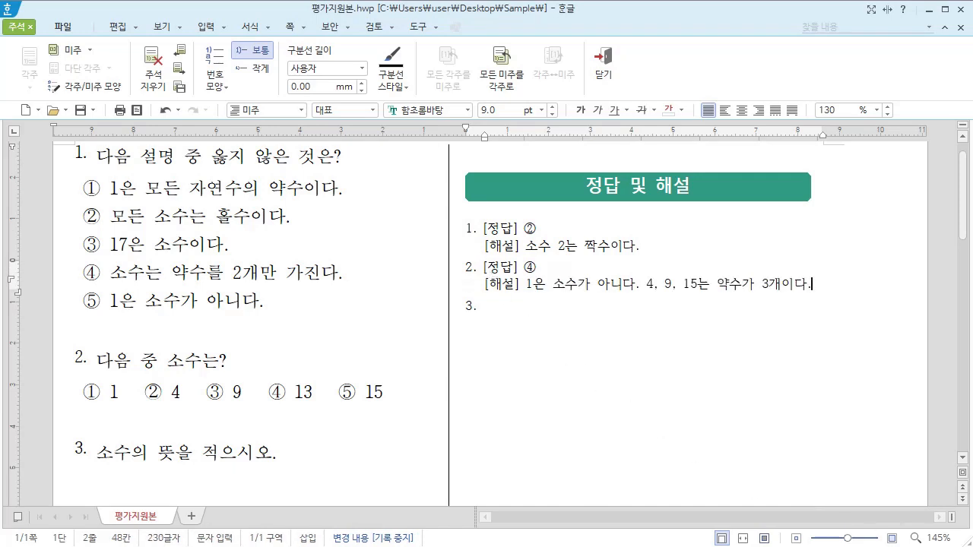
click(628, 311)
text([정답] 1과 자기 자신만을 약수로 가지는 1보다 큰 자연수)
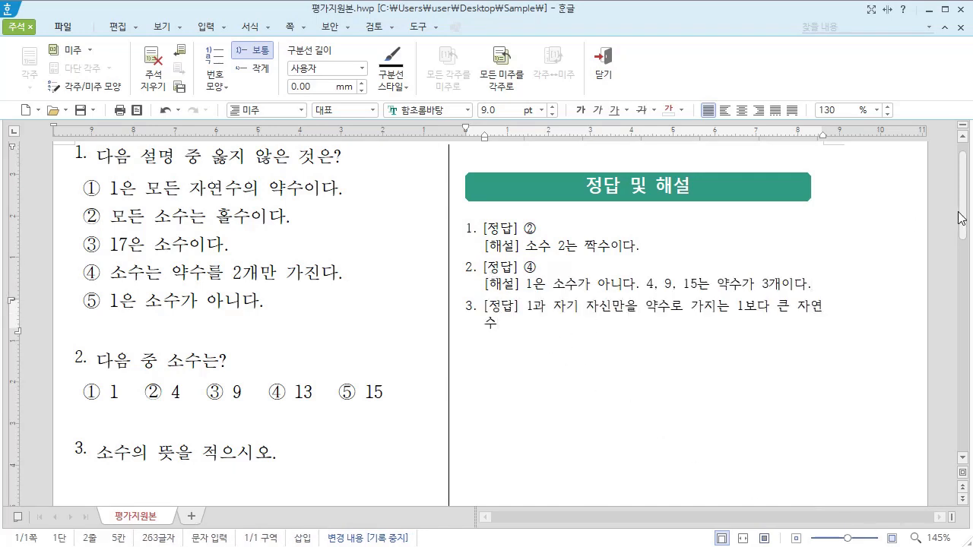
click(461, 182)
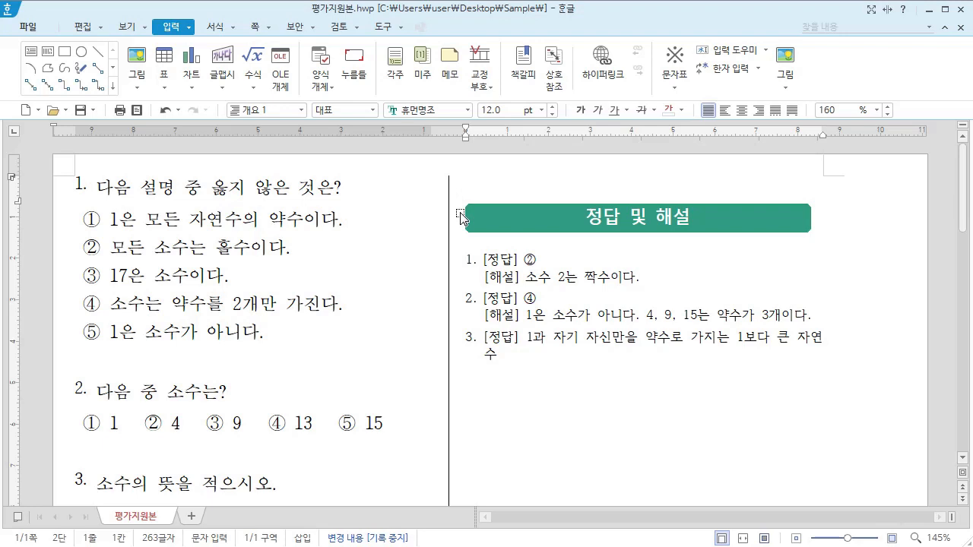
key(Delete)
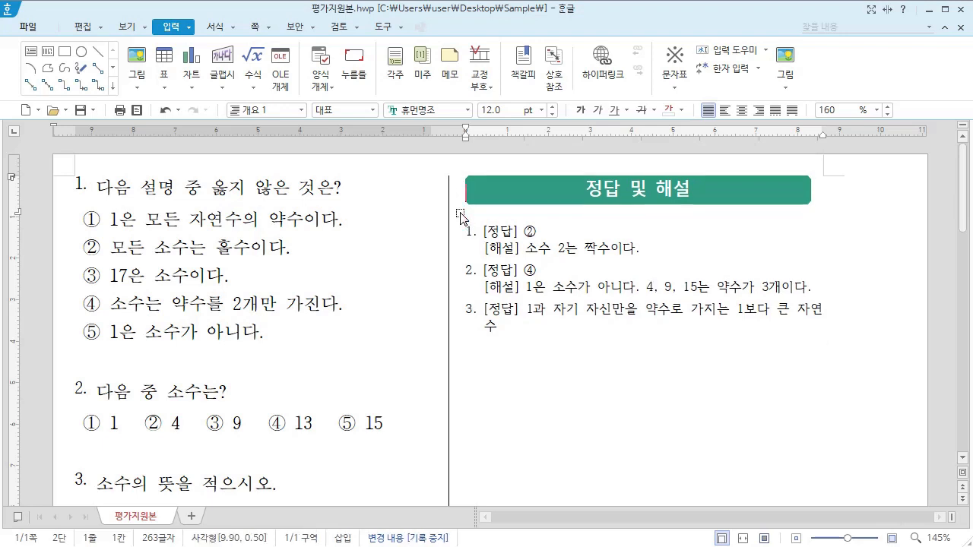